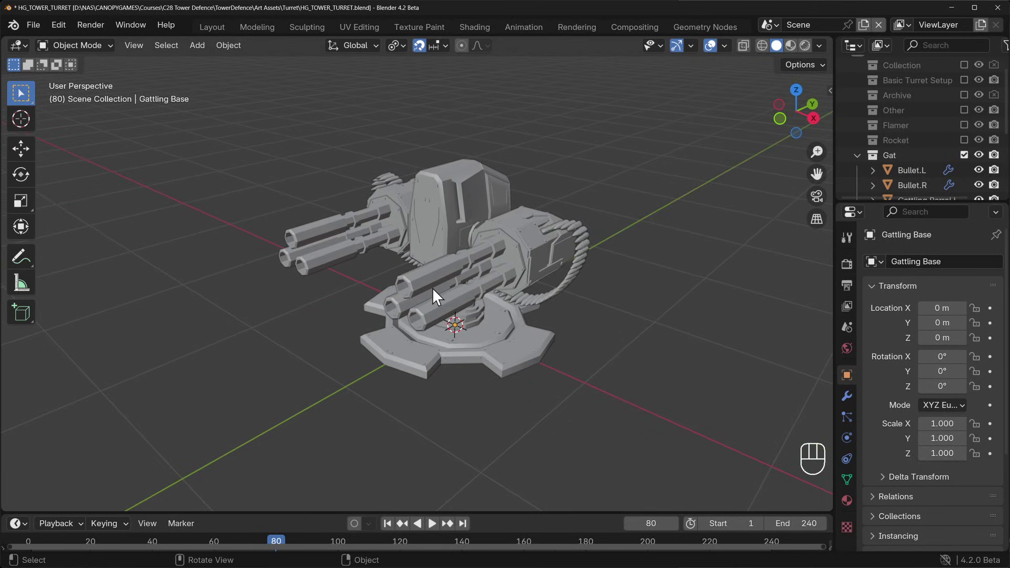
Orbit the turret view in 15° steps left, right, over and under with Numpad 4/6/8/2.
key("KP_4")
key("KP_4")
key("KP_4")
key("KP_4")
key("KP_4")
key("KP_4")
key("KP_4")
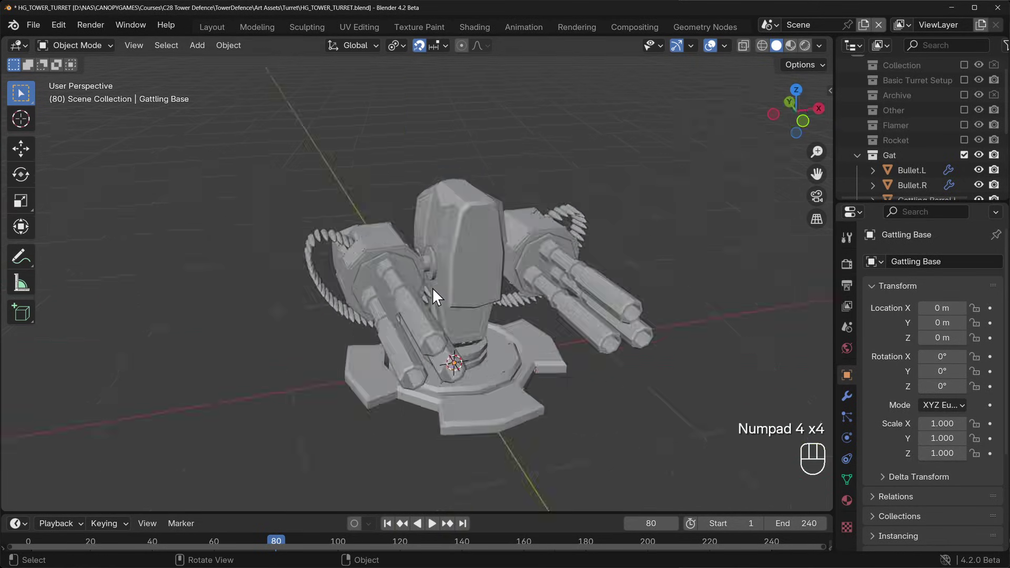
key("KP_6")
key("KP_6")
key("KP_6")
key("KP_6")
key("KP_6")
key("KP_6")
key("KP_8")
key("KP_8")
key("KP_8")
key("KP_2")
key("KP_2")
key("KP_2")
key("KP_2")
key("KP_2")
key("KP_2")
key("KP_2")
key("KP_8")
key("KP_8")
key("KP_8")
key("KP_8")
key("KP_8")
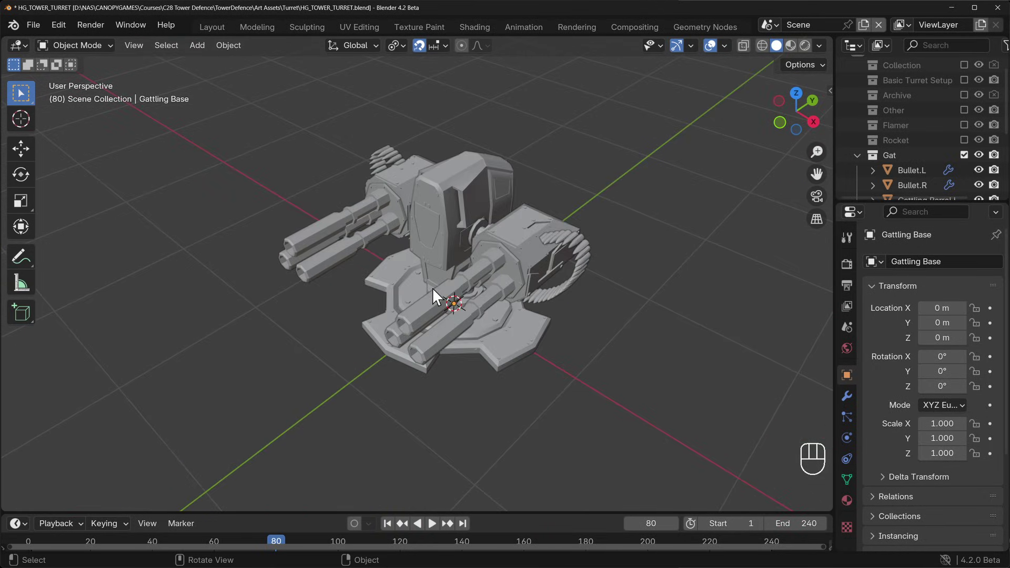
key("KP_6")
key("KP_6")
key("KP_6")
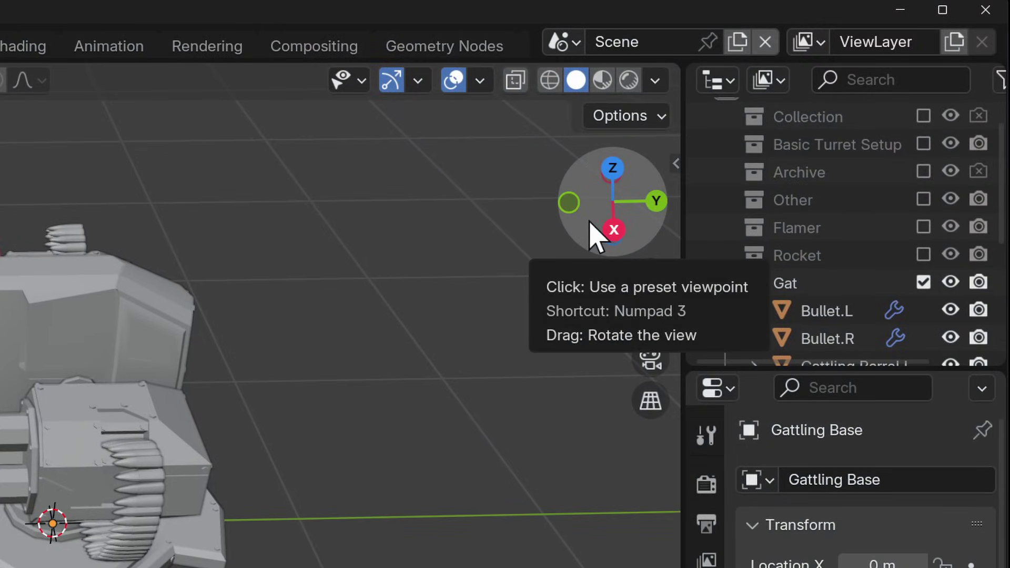
Toggle the navigation gizmos off and on twice, then drag the axis ball to orbit the turret.
left_click(392, 81)
left_click(395, 83)
left_click(395, 83)
left_click(394, 82)
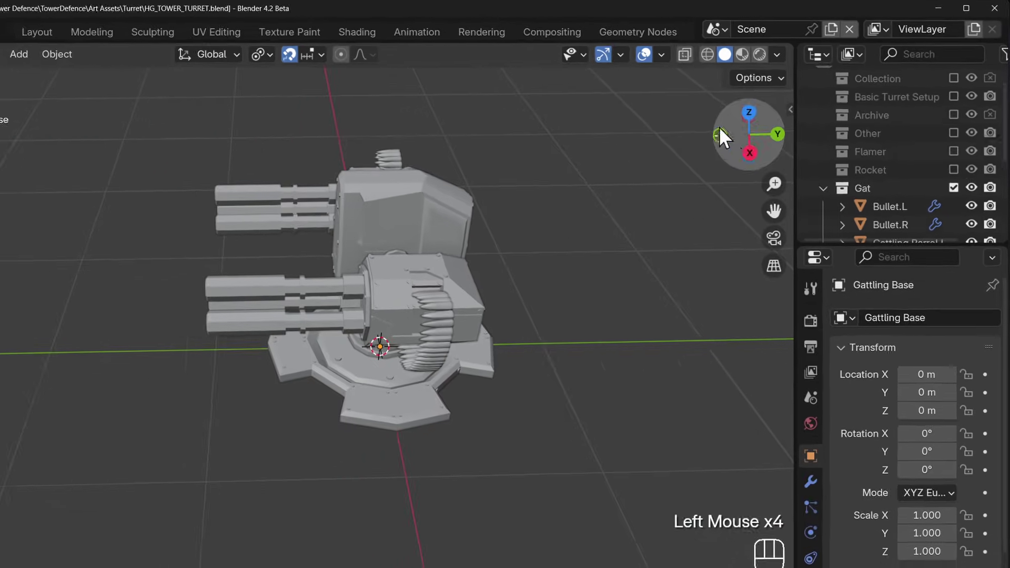
left_click_drag(743, 140, 890, 100)
left_click_drag(795, 108, 786, 114)
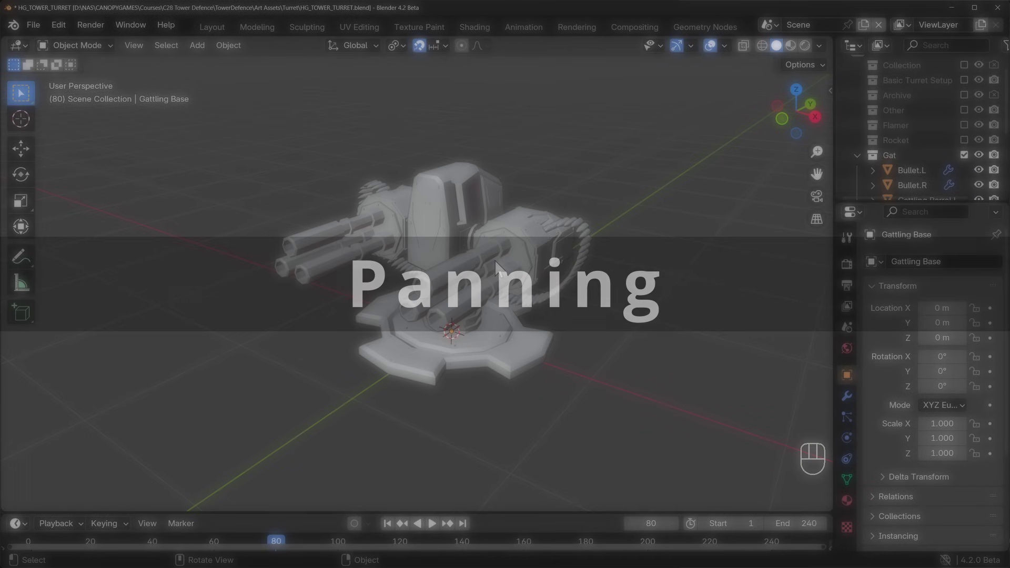
Shift+middle-drag the turret side to side and to the right edge, then orbit 15° left and right.
key("shift")
middle_click_drag(279, 339, 492, 338, "shift")
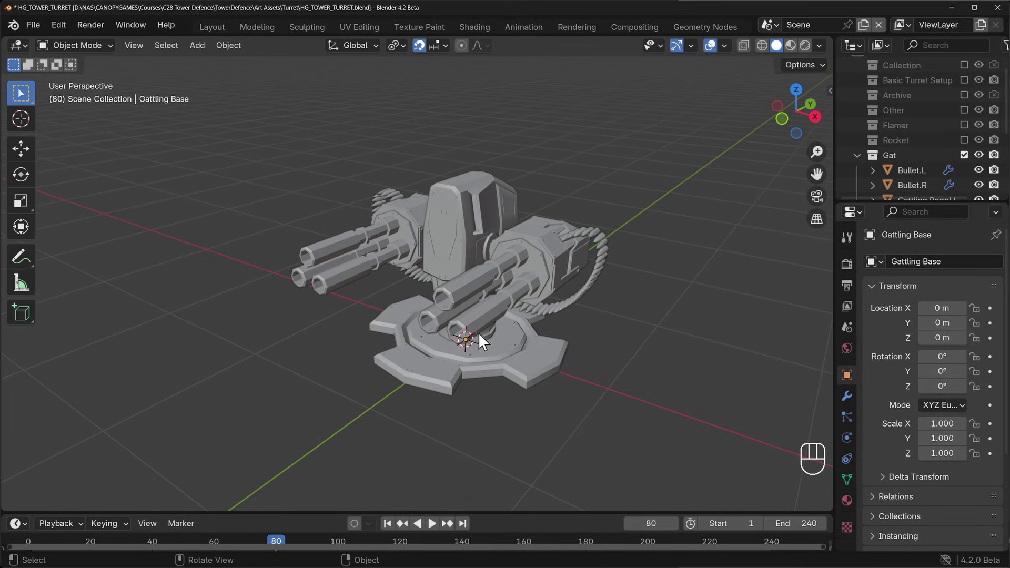
middle_click_drag(309, 309, 494, 330, "shift")
middle_click_drag(727, 357, 323, 328)
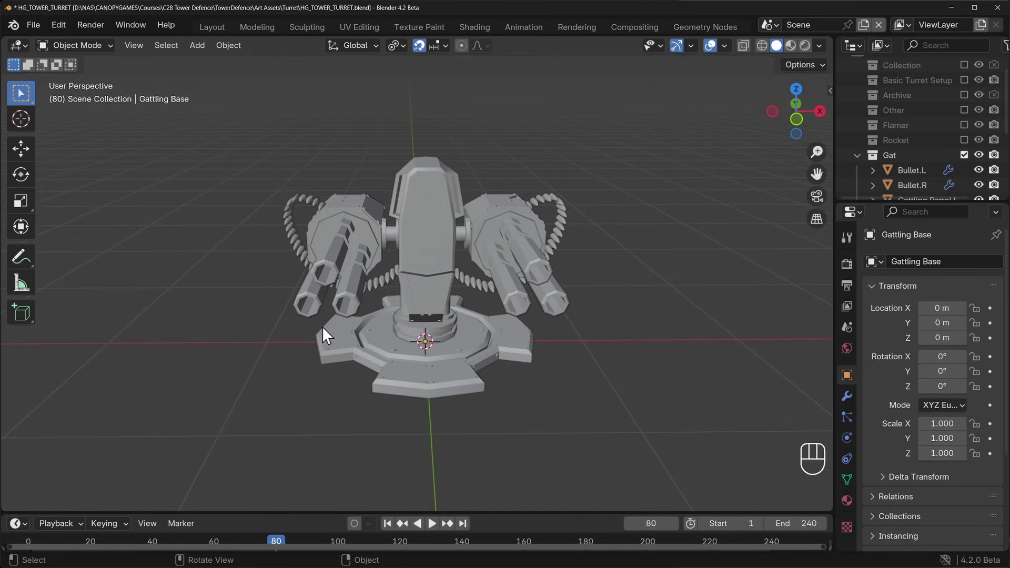
key("KP_4")
key("KP_4")
key("KP_4")
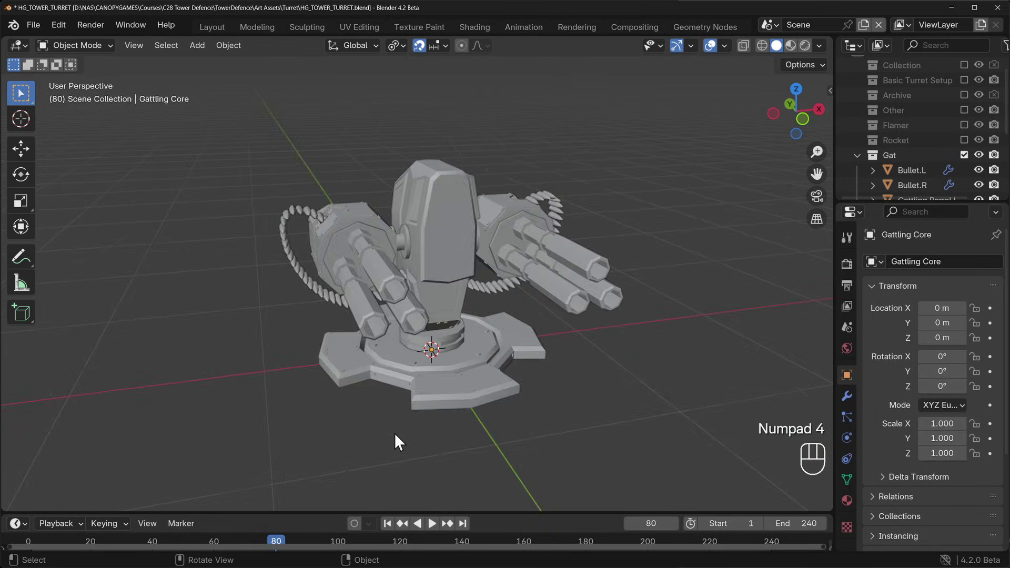
key("KP_6")
key("KP_6")
key("KP_6")
key("KP_6")
Pan the view in steps with Ctrl+Numpad 4/6/8/2, then drag the hand pan gizmo.
key("ctrl")
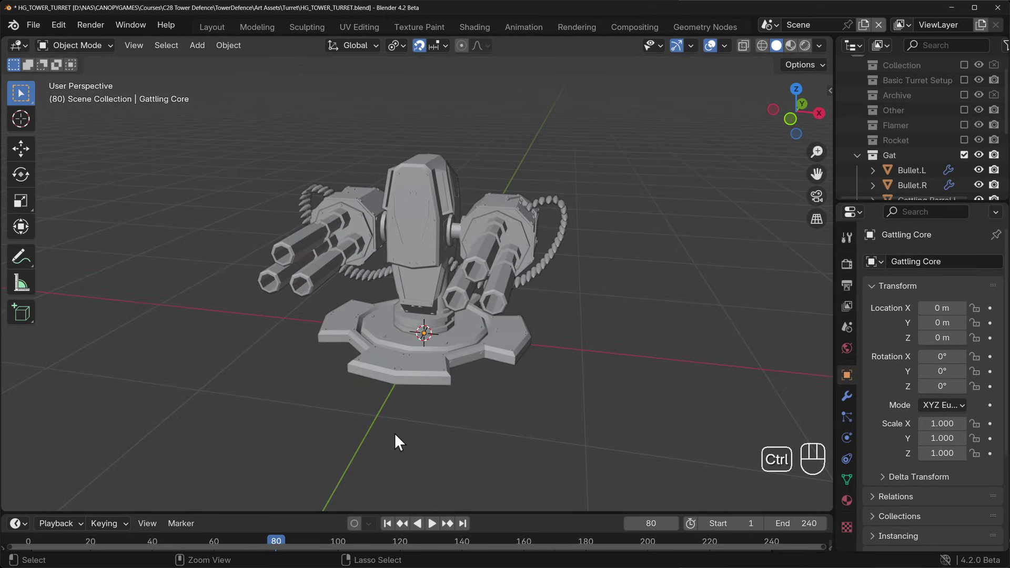
key("ctrl+KP_4")
key("ctrl+KP_4")
key("ctrl+KP_4")
key("ctrl+KP_4")
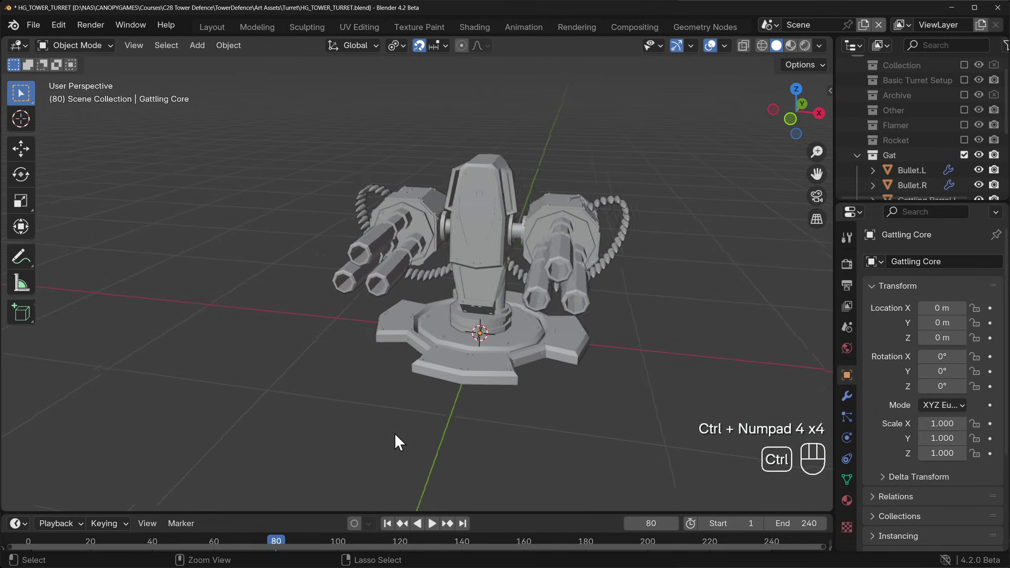
key("ctrl+KP_6")
key("ctrl+KP_6")
key("ctrl+KP_6")
key("ctrl+KP_8")
key("ctrl+KP_8")
key("ctrl+KP_2")
key("ctrl+KP_2")
key("ctrl+KP_2")
key("ctrl+KP_2")
key("ctrl+KP_2")
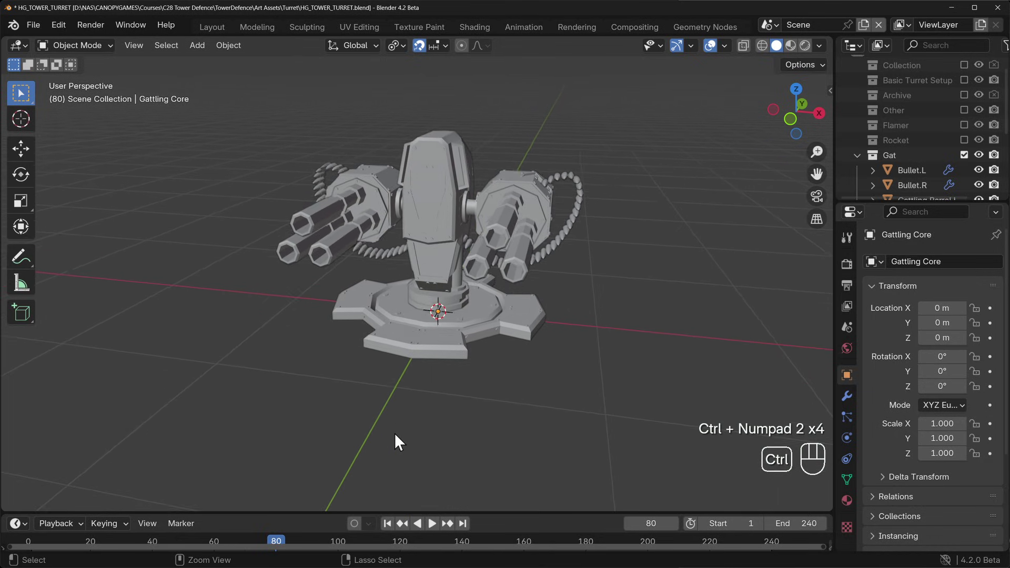
key("ctrl+KP_4")
key("ctrl+KP_4")
key("ctrl+KP_4")
key("ctrl+KP_4")
key("ctrl+KP_8")
key("ctrl+KP_8")
key("ctrl+KP_6")
key("ctrl+KP_6")
key("ctrl+KP_6")
key("ctrl+KP_6")
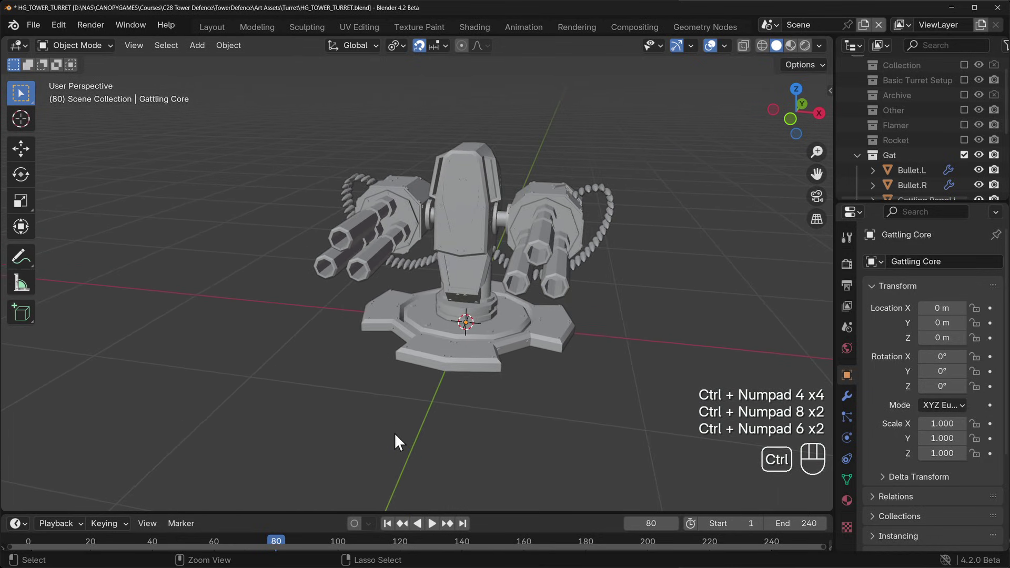
key("ctrl+KP_6")
key("ctrl+KP_6")
key("ctrl+KP_6")
key("ctrl+KP_6")
key("ctrl+KP_4")
key("ctrl+KP_4")
key("ctrl+KP_4")
key("ctrl+KP_4")
key("ctrl+KP_4")
key("ctrl+KP_4")
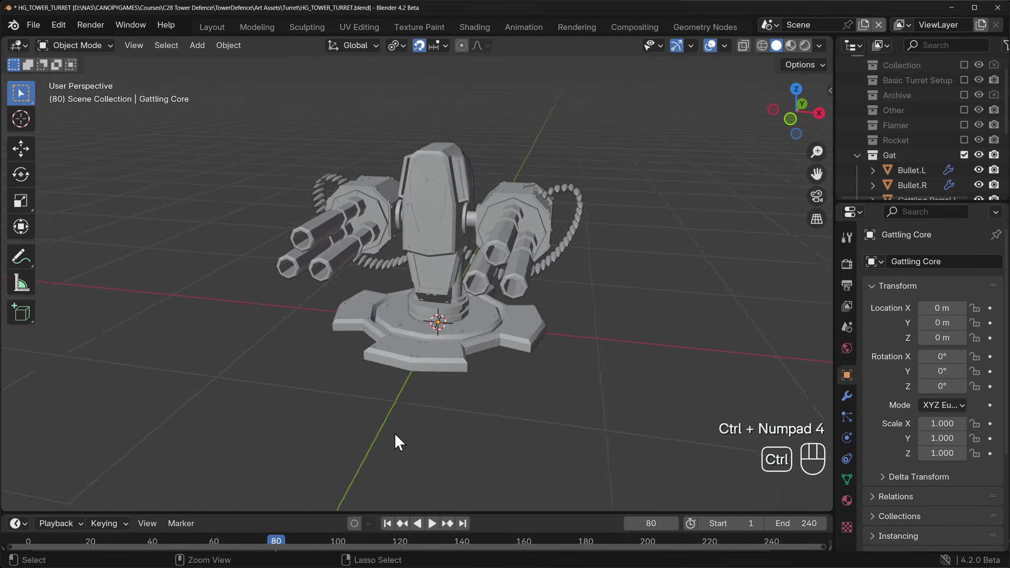
key("ctrl+KP_4")
key("ctrl+KP_4")
key("ctrl+KP_4")
key("ctrl+KP_4")
key("ctrl+KP_6")
key("ctrl+KP_6")
key("ctrl+KP_6")
key("ctrl+KP_6")
key("ctrl+KP_6")
key("ctrl+KP_6")
key("ctrl+KP_6")
key("ctrl+KP_6")
key("ctrl+KP_6")
key("ctrl+KP_6")
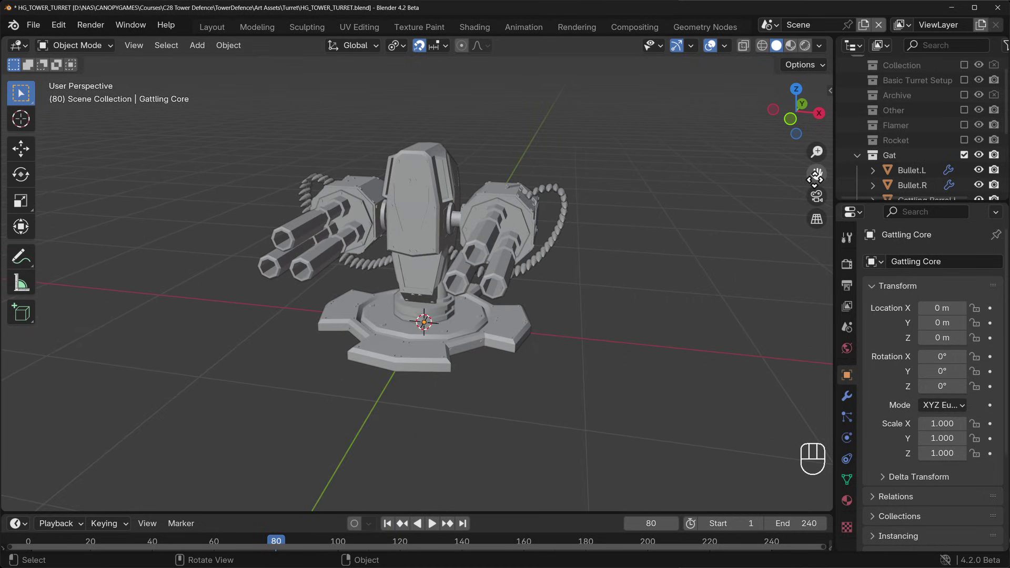
left_click_drag(817, 176, 794, 182)
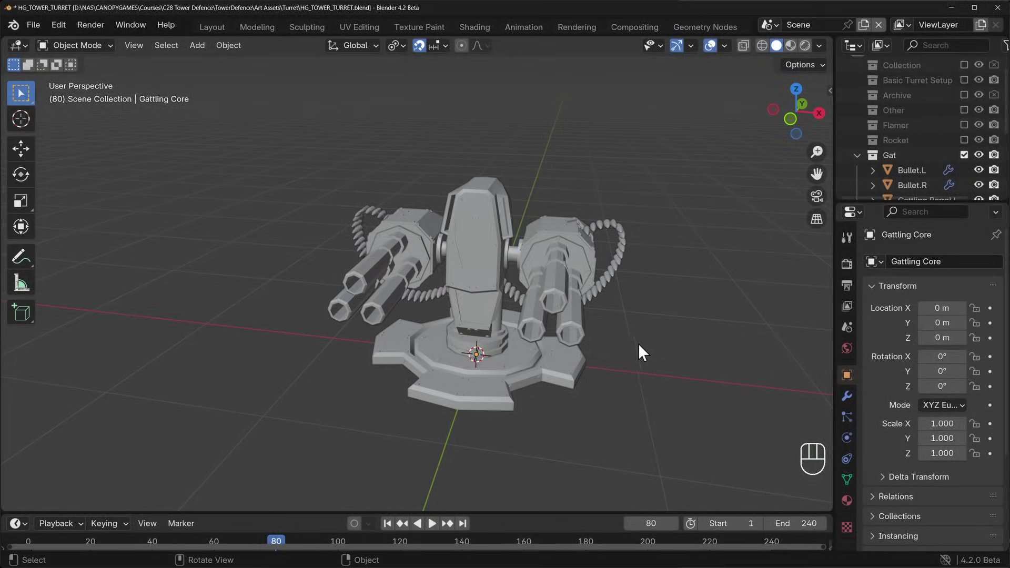
Zoom in and out on the turret repeatedly with the mouse wheel.
scroll(576, 319, "down", 3)
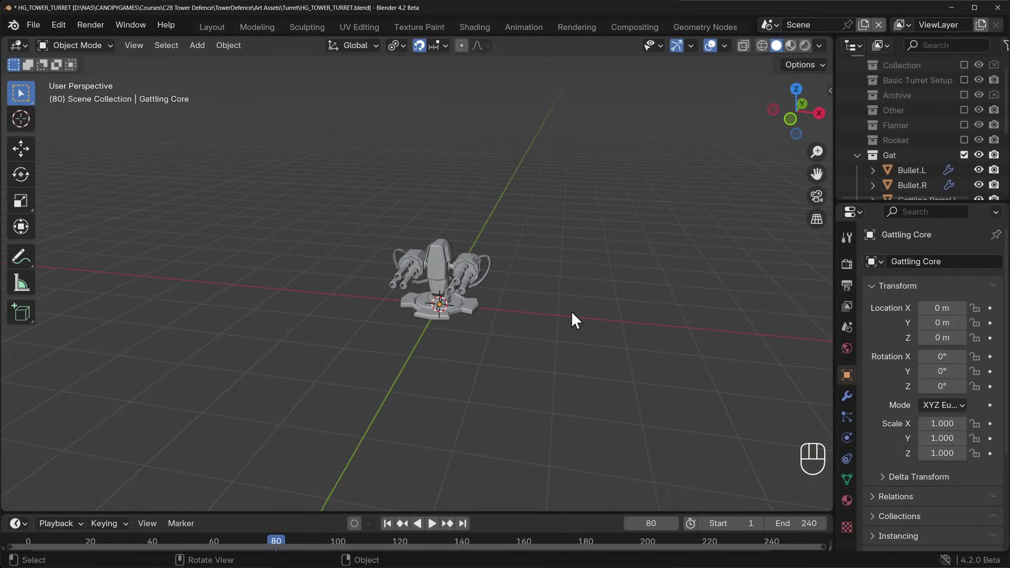
scroll(572, 313, "up", 6)
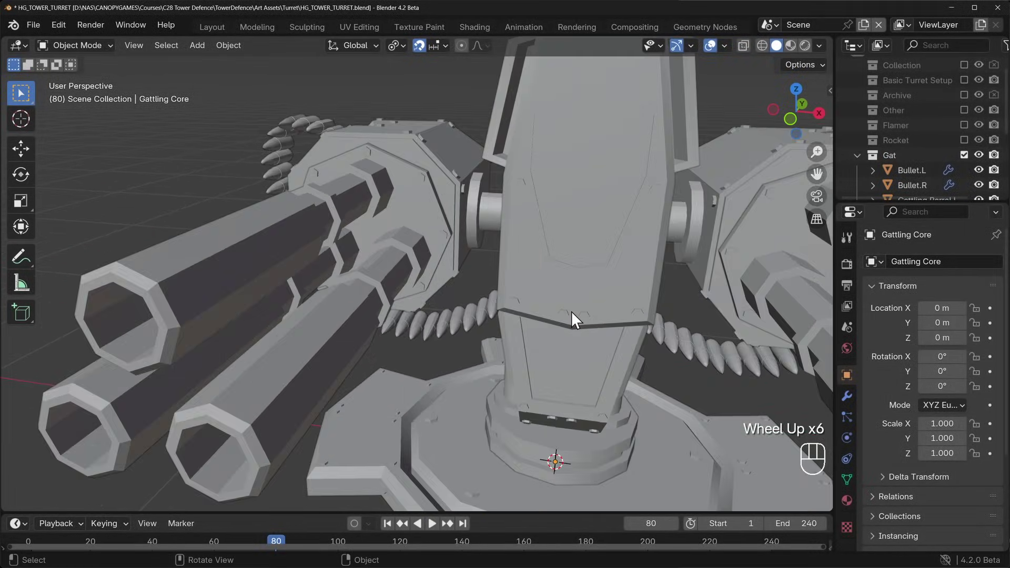
scroll(571, 311, "down", 7)
scroll(573, 312, "up", 7)
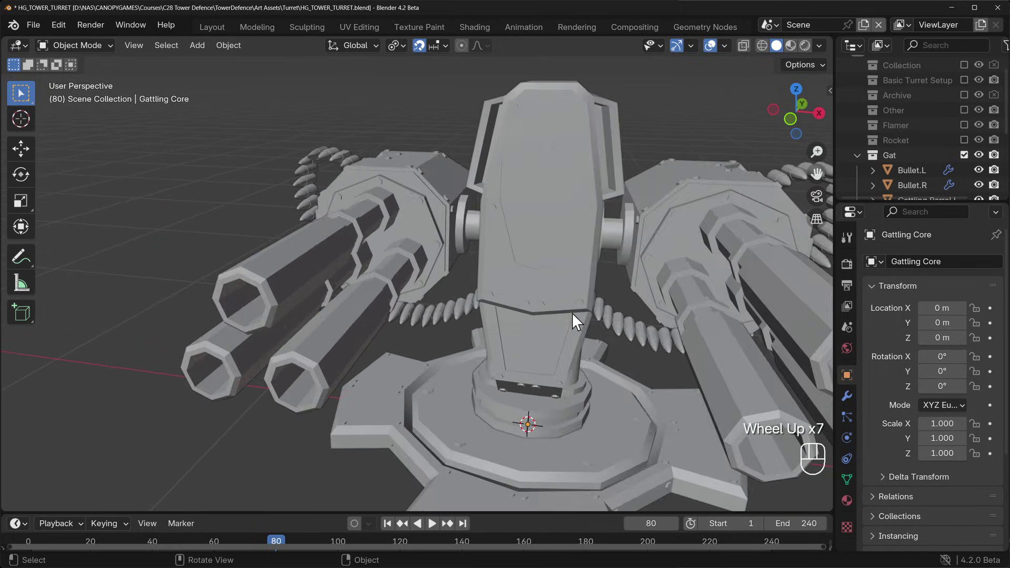
scroll(573, 313, "down", 8)
scroll(564, 314, "up", 8)
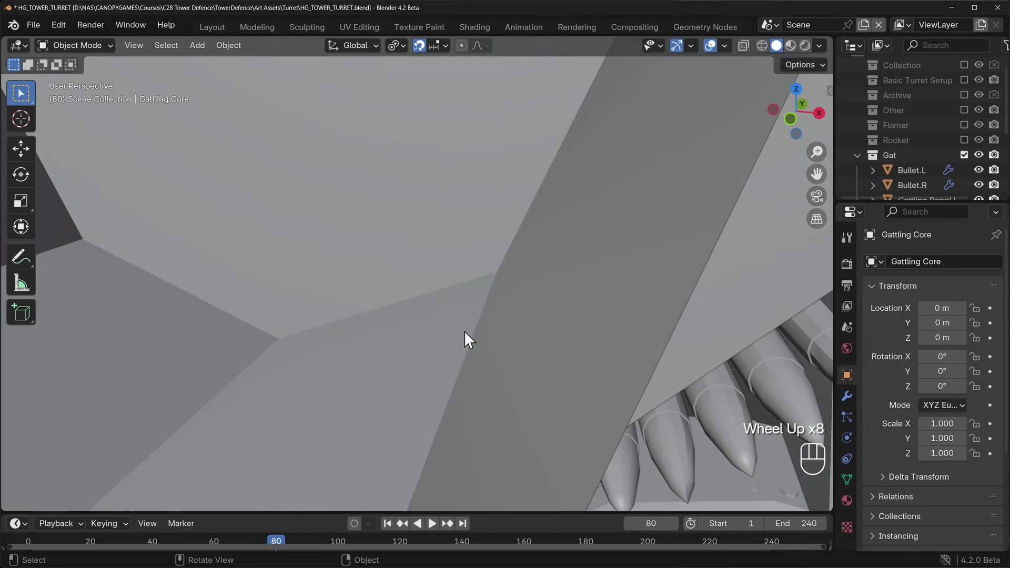
scroll(465, 333, "down", 5)
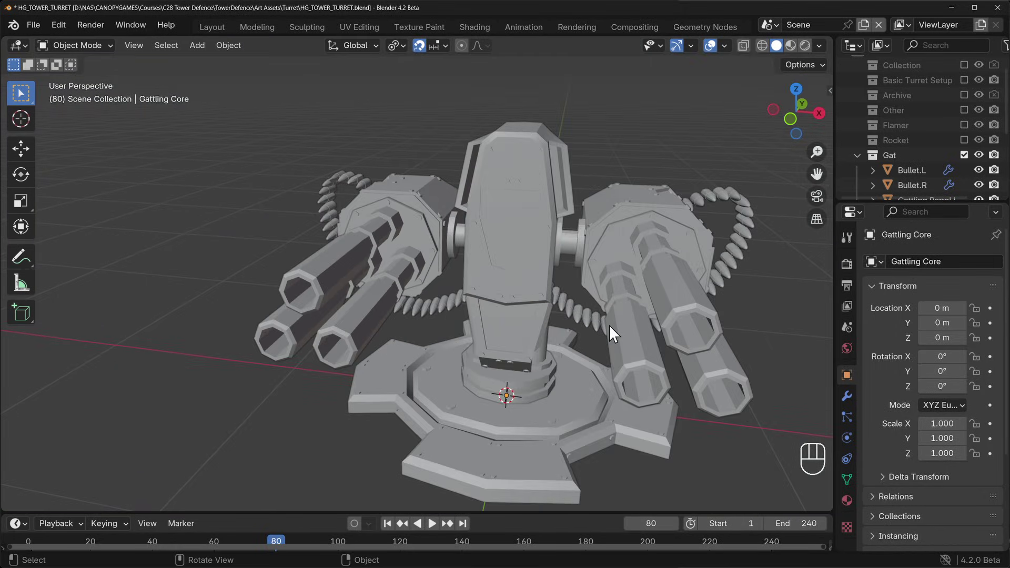
Zoom with Numpad +/-, Ctrl-drag until the turret fills the view, then drag the magnifier far out.
key("KP_Add")
key("KP_Add")
key("KP_Add")
key("KP_Add")
key("KP_Add")
key("KP_Subtract")
key("KP_Subtract")
key("KP_Subtract")
key("KP_Subtract")
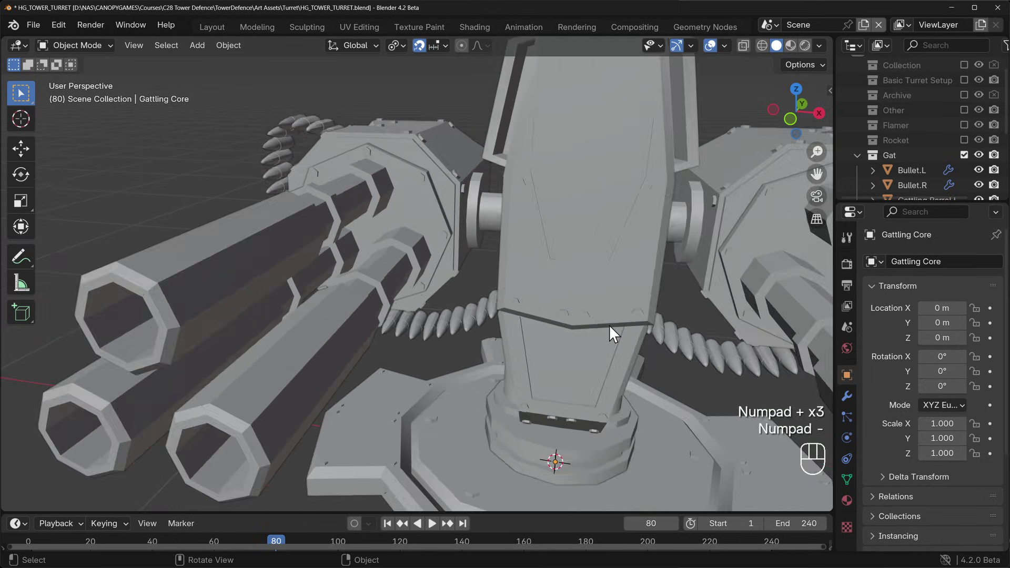
key("KP_Subtract")
key("KP_Subtract")
key("KP_Subtract")
key("KP_Add")
key("KP_Add")
key("KP_Add")
key("KP_Add")
key("KP_Add")
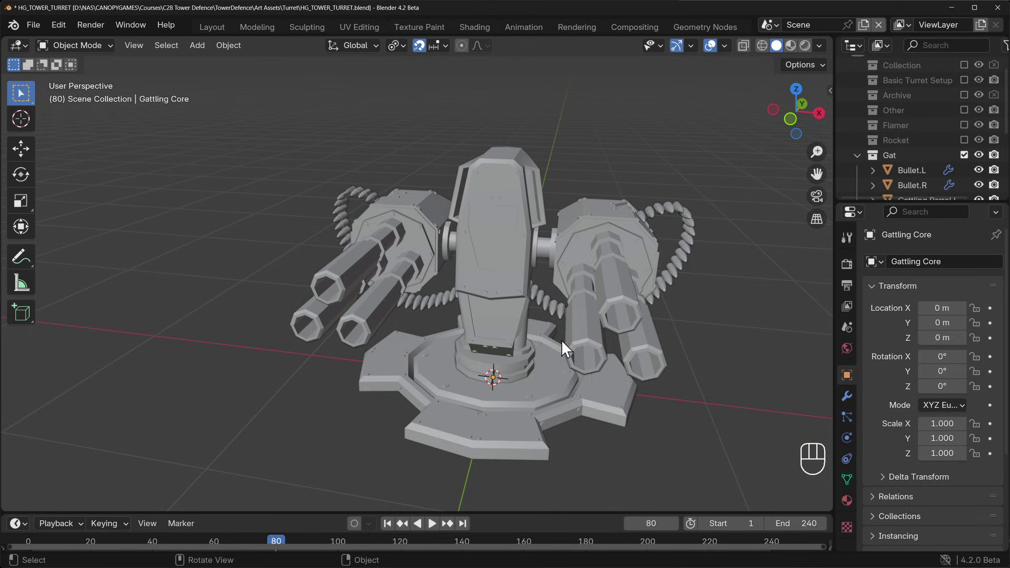
key("ctrl")
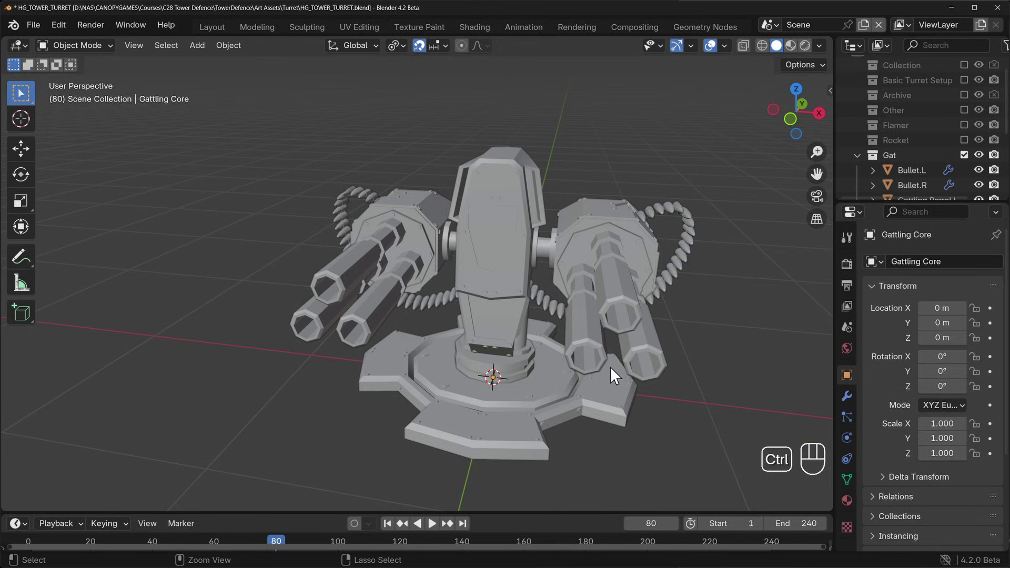
middle_click_drag(611, 362, 594, 381, "ctrl")
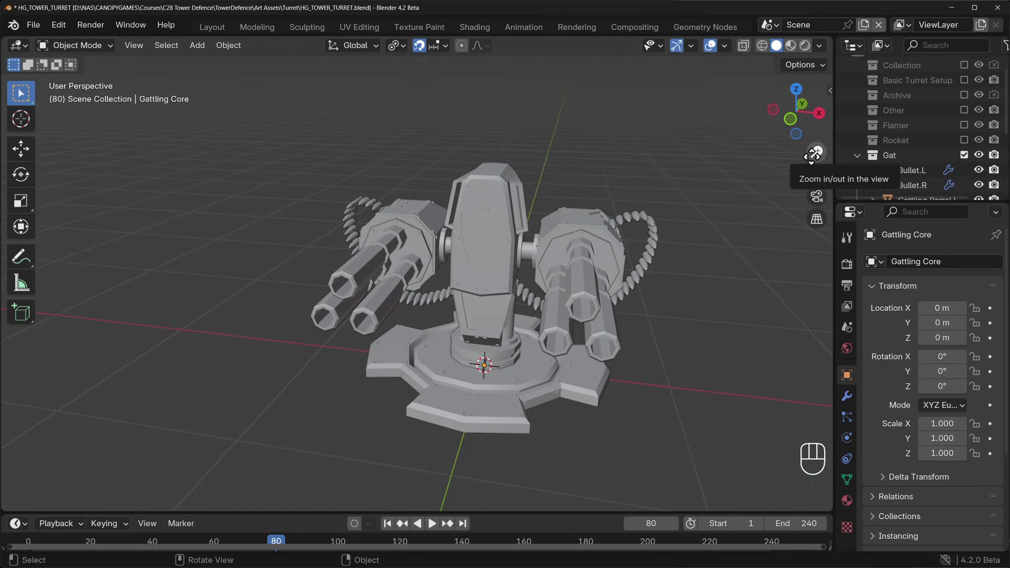
mouse_move(815, 153)
left_mouse_down()
mouse_move(816, 187)
mouse_move(816, 121)
mouse_move(816, 181)
mouse_move(818, 153)
left_mouse_up()
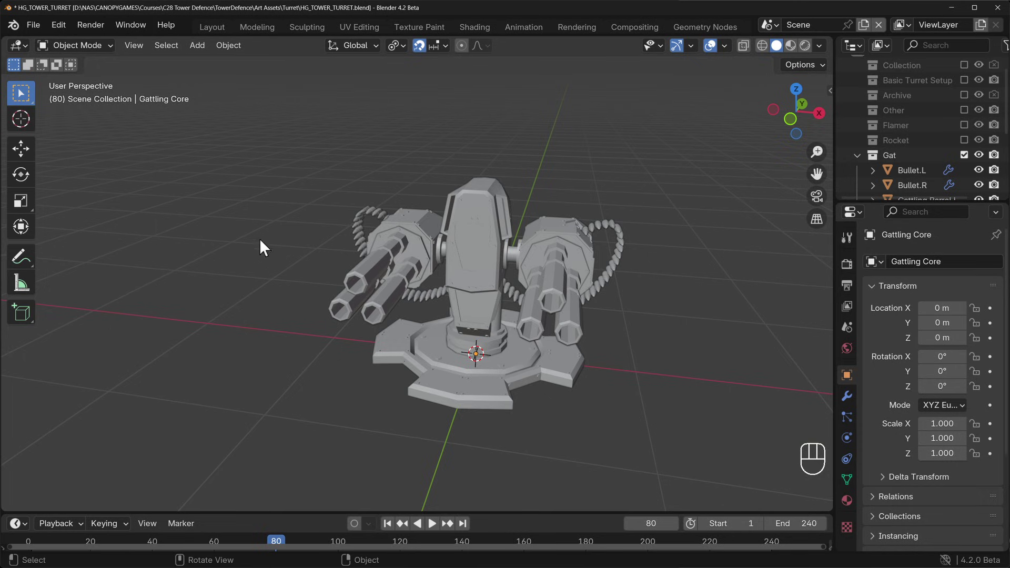
Middle-drag to orbit until the turret sits at the right edge of the viewport.
middle_click_drag(362, 260, 473, 309)
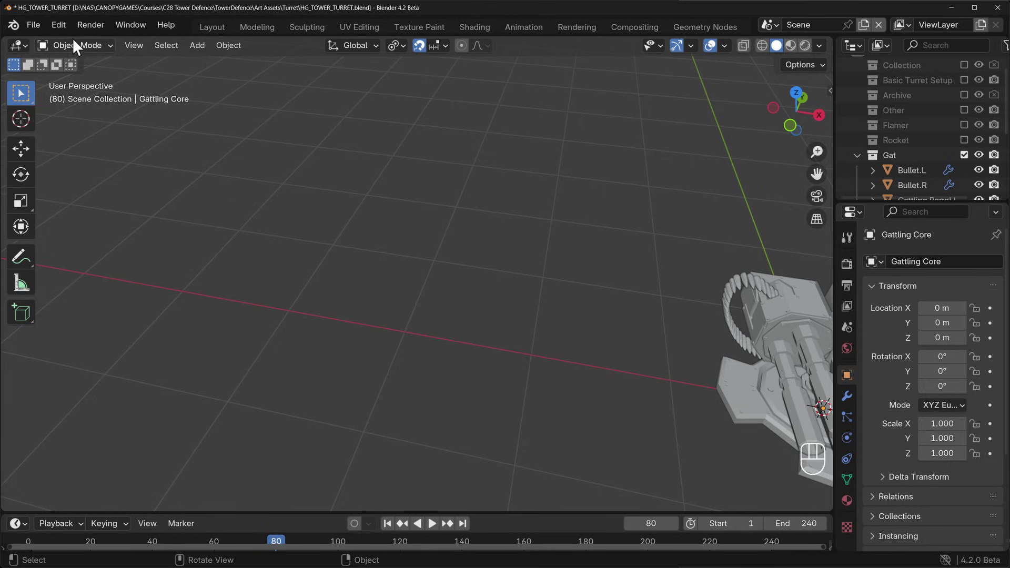
Save the file and bring the Preferences window to the centre of the screen.
left_click(59, 27)
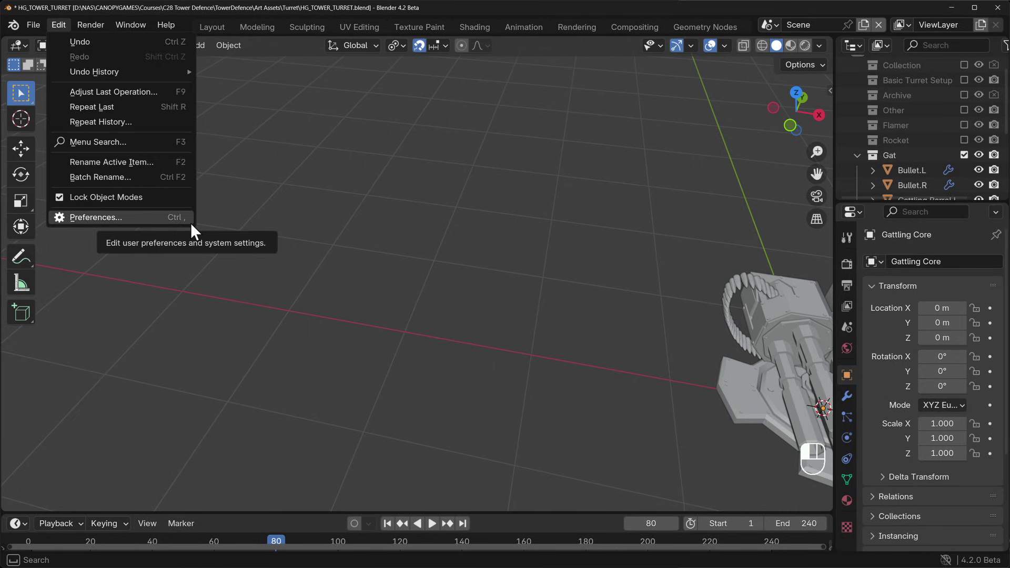
key("ctrl+s")
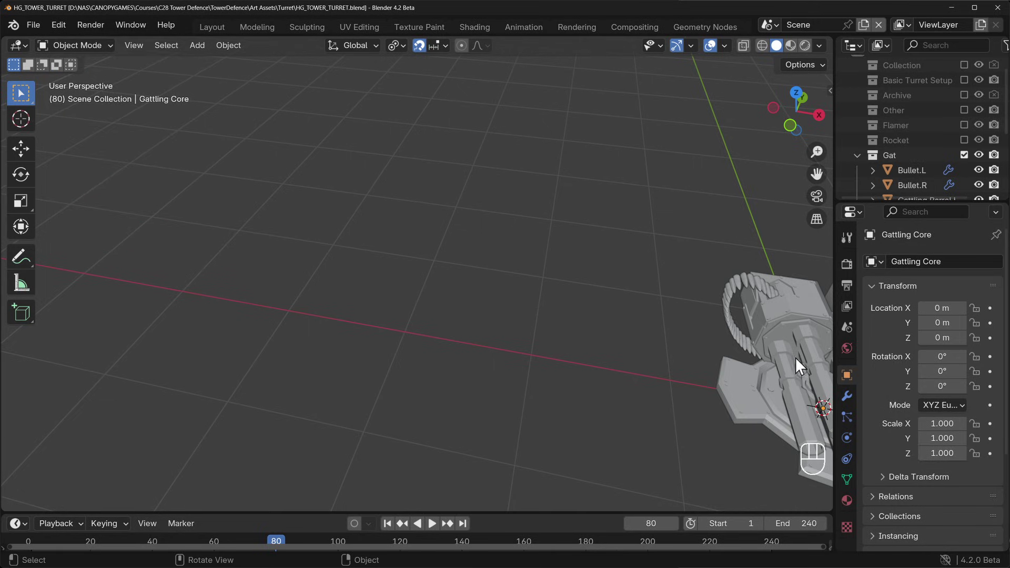
left_click(949, 563)
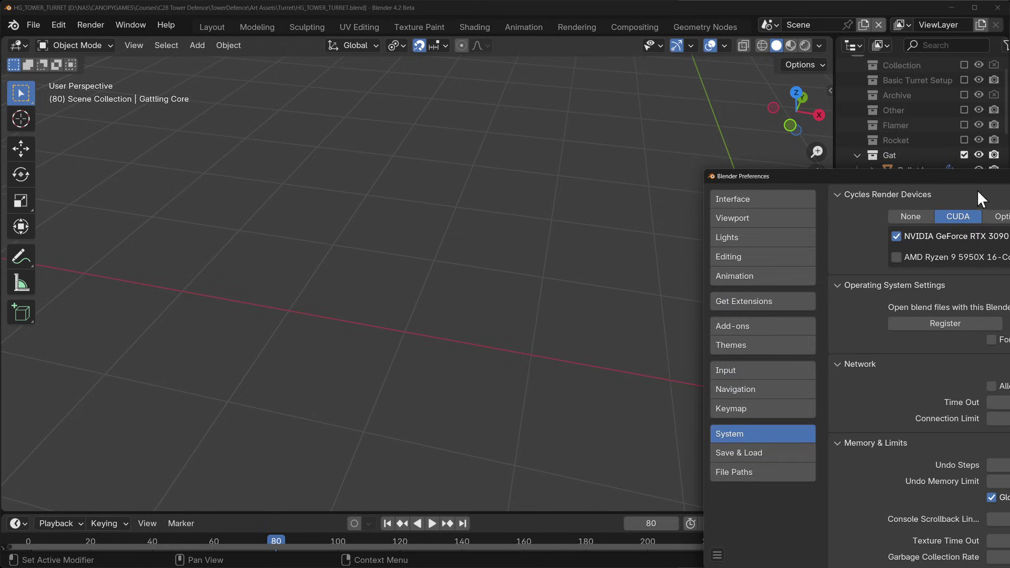
left_click_drag(917, 175, 500, 97)
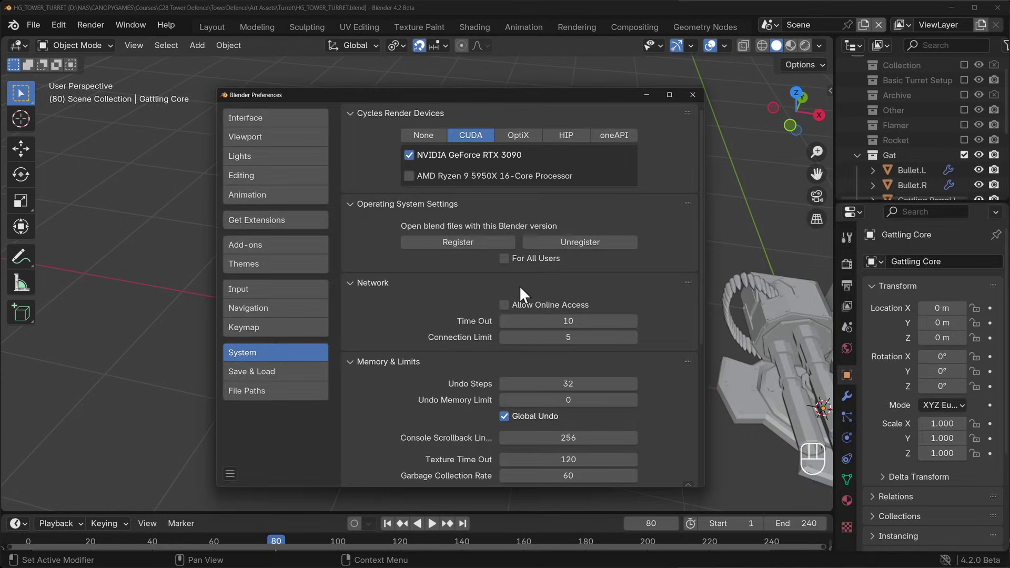
Enable Orbit Around Selection in Navigation preferences, close them, and orbit the turret.
left_click(275, 307)
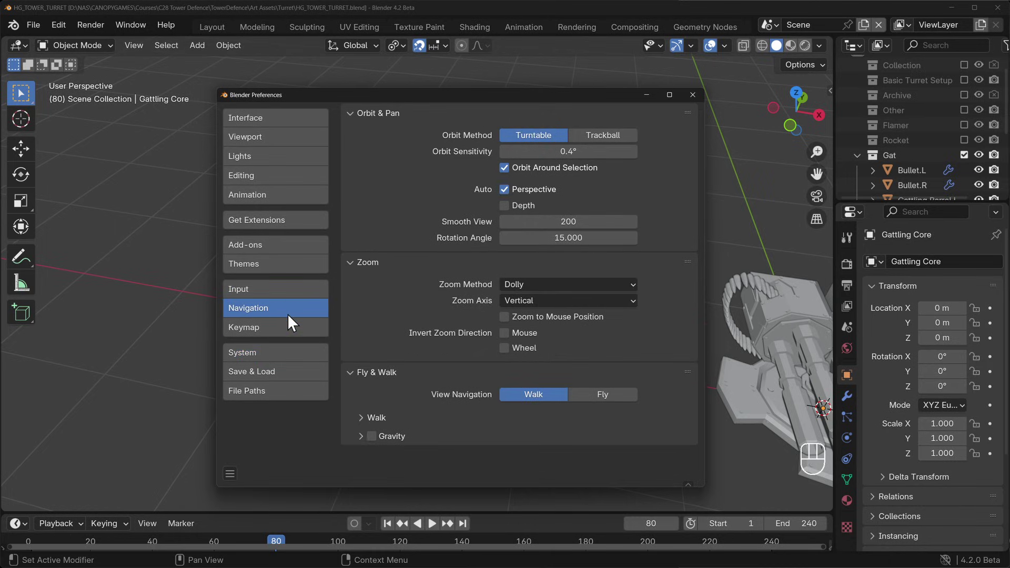
left_click(575, 169)
left_click(547, 168)
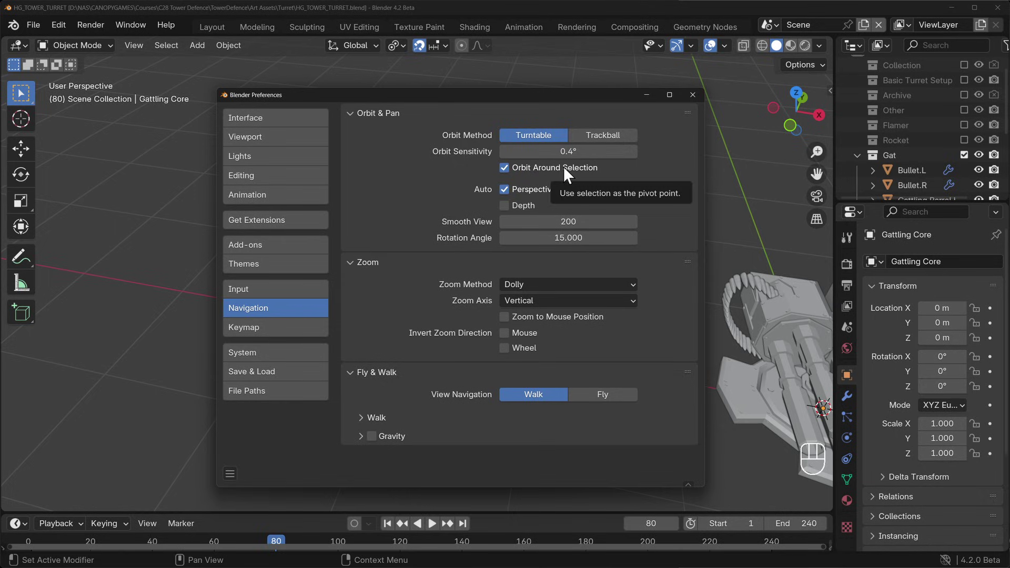
left_click(558, 171)
left_click(691, 96)
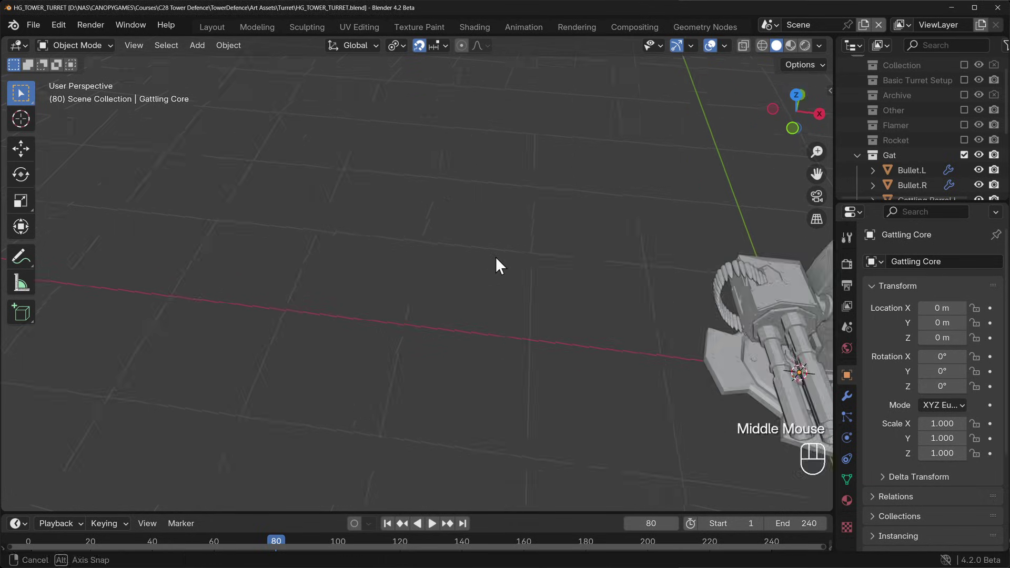
middle_click_drag(501, 271, 469, 230)
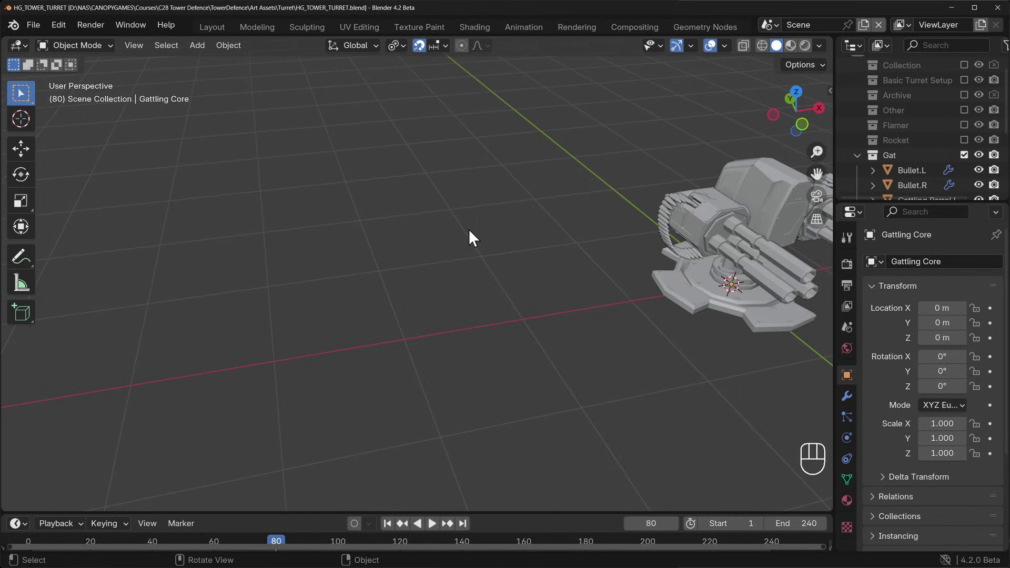
Reopen Navigation preferences to review Turntable orbit and Dolly zoom, then close the window.
left_click(59, 25)
left_click(121, 218)
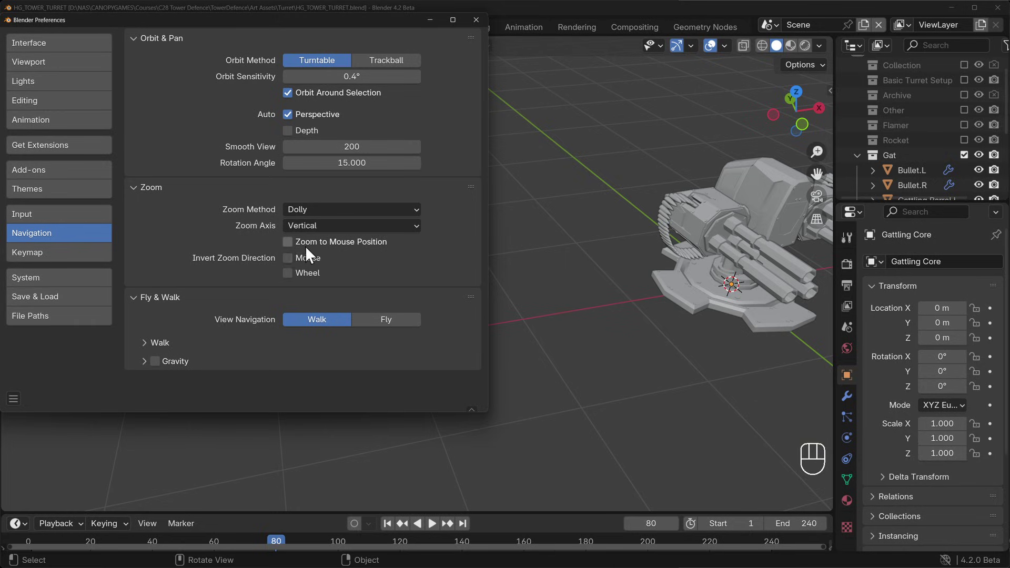
left_click(475, 24)
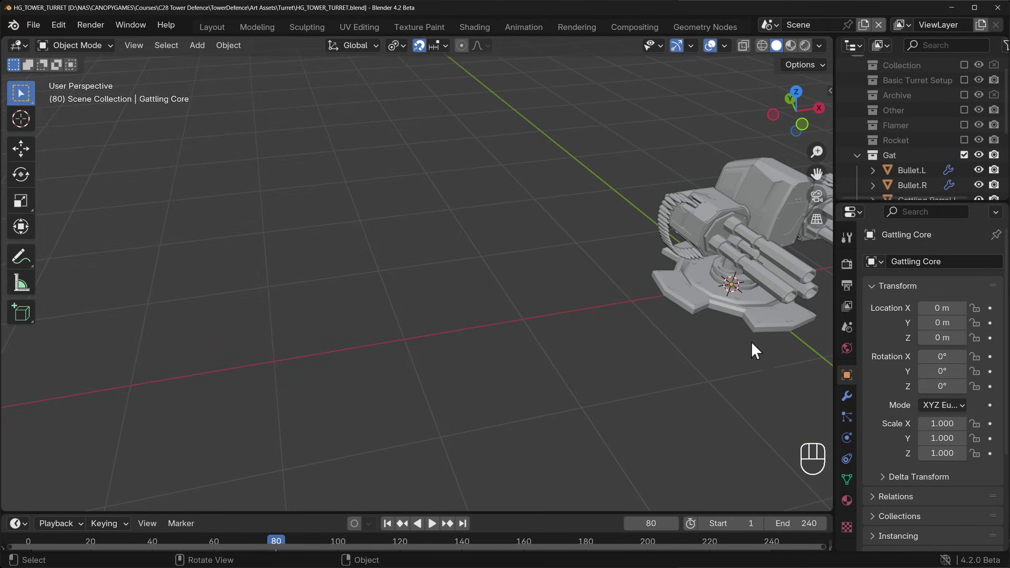
Pan the turret to centre, then select Gattling Core and Gattling Barrel.R, orbiting after each.
middle_click_drag(755, 342, 484, 334, "shift")
left_click(510, 220)
middle_click_drag(434, 355, 259, 301)
left_click(406, 215)
middle_click_drag(406, 215, 353, 322)
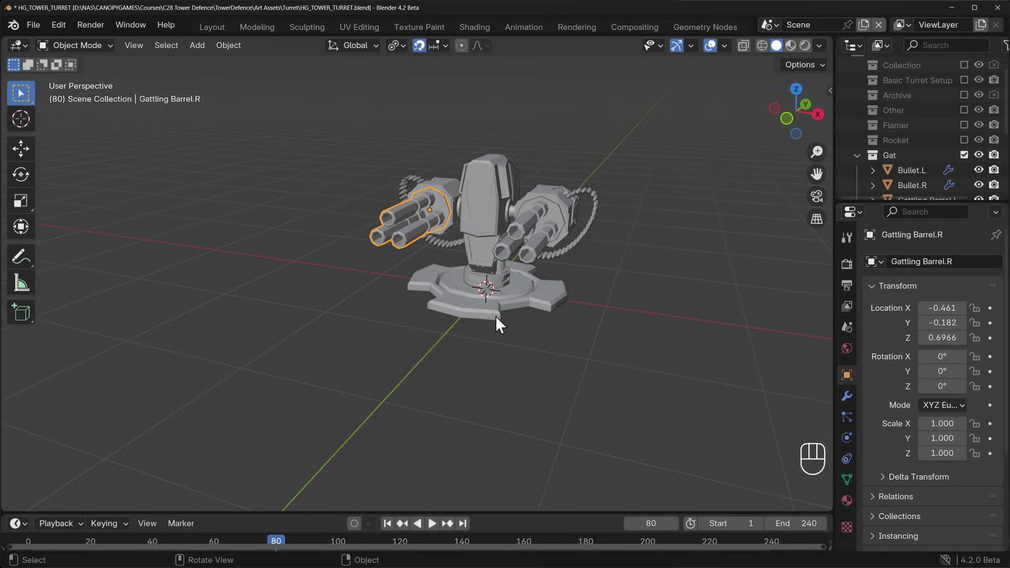
Snap between front, right and top orthographic views twice, then pan the turret down-right.
key("KP_1")
key("KP_3")
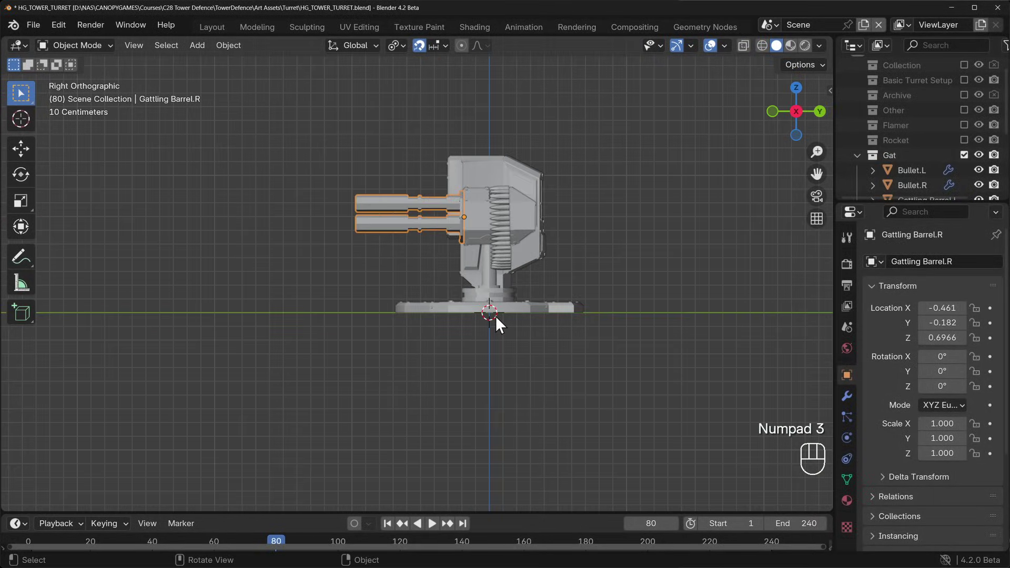
key("KP_7")
key("KP_1")
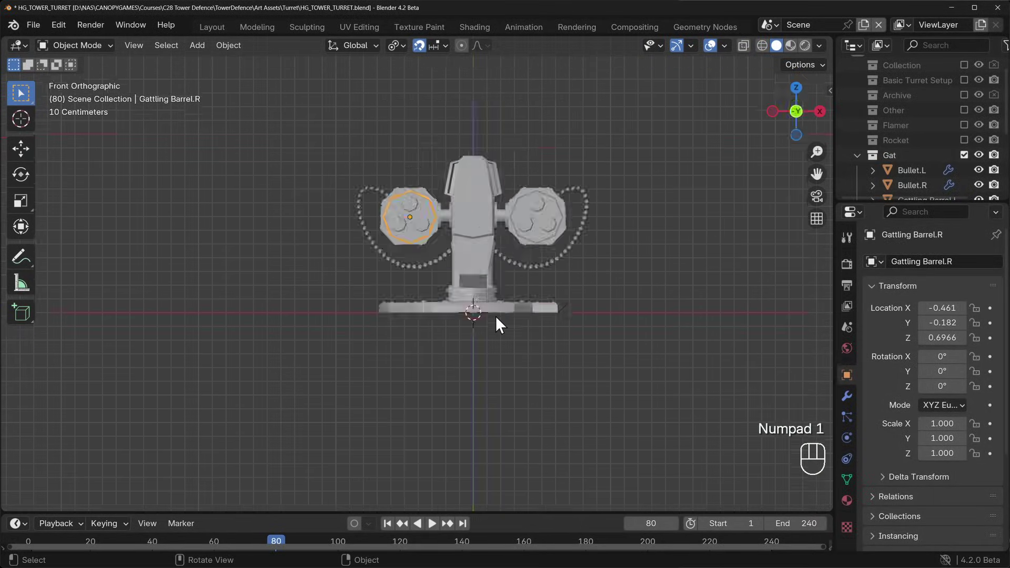
key("KP_3")
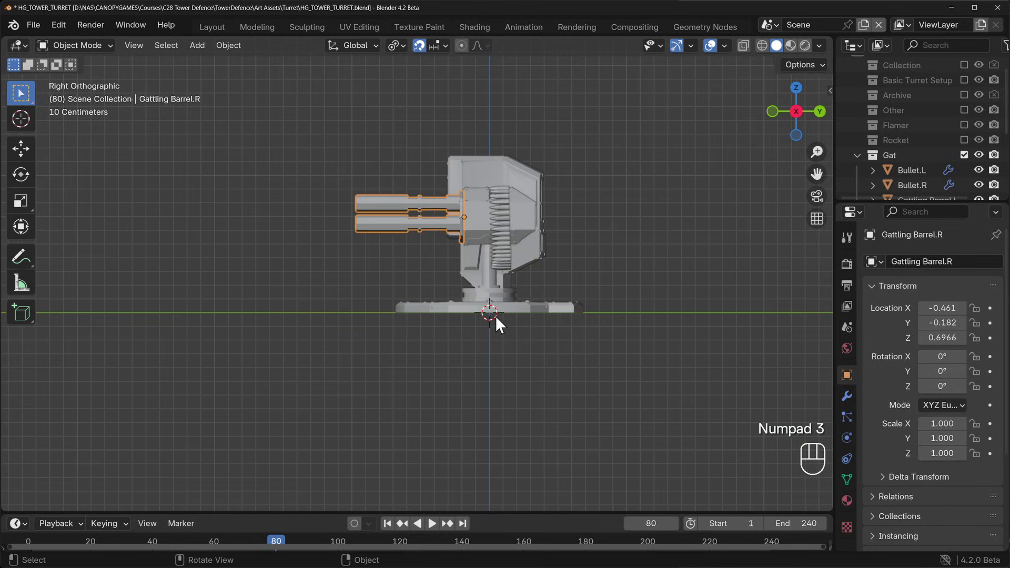
key("KP_7")
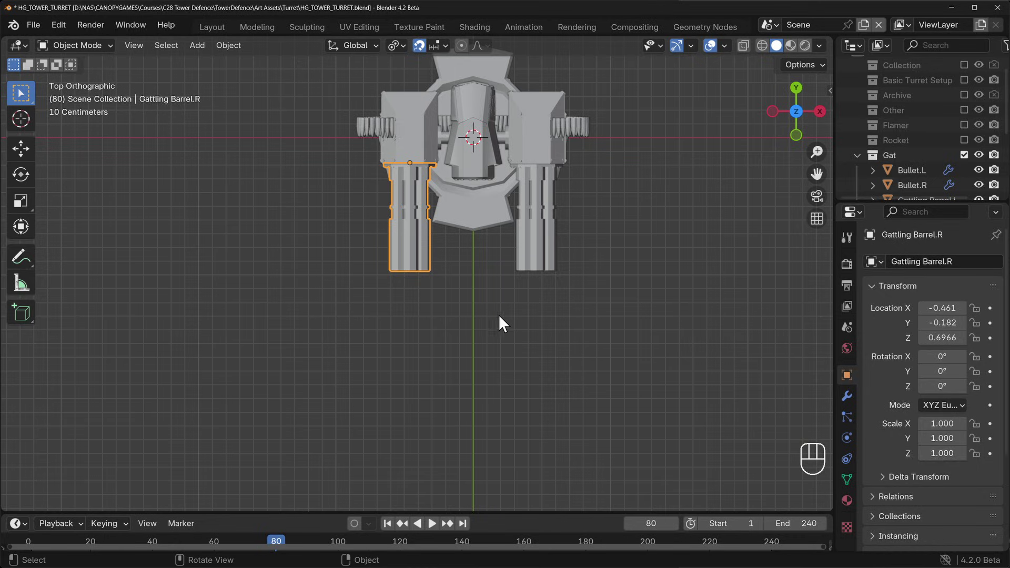
middle_click_drag(624, 194, 631, 311, "shift")
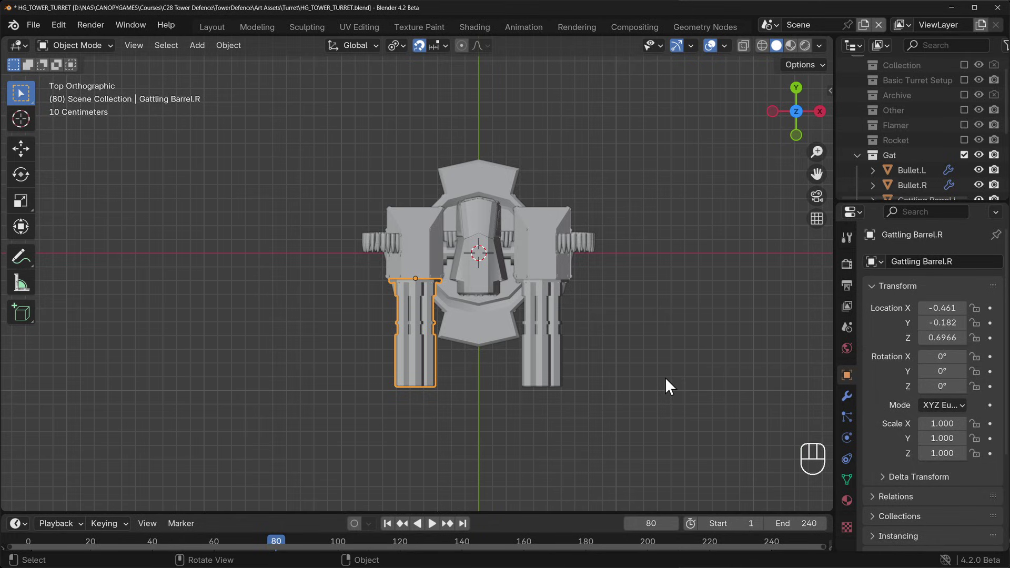
View the back, left and bottom sides with Ctrl+Numpad 1/3/7, then toggle ortho/perspective twice.
key("ctrl")
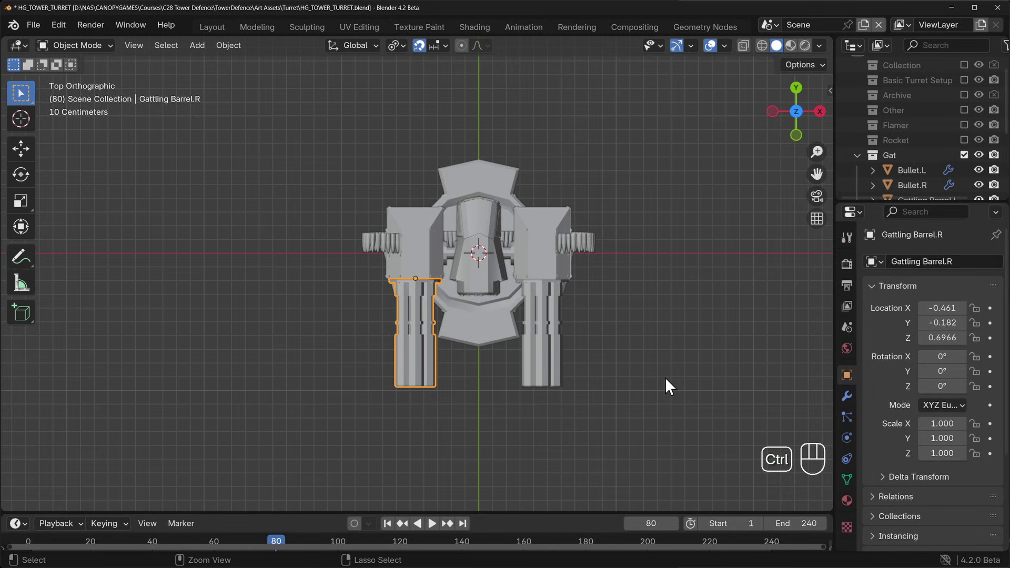
key("ctrl+KP_1")
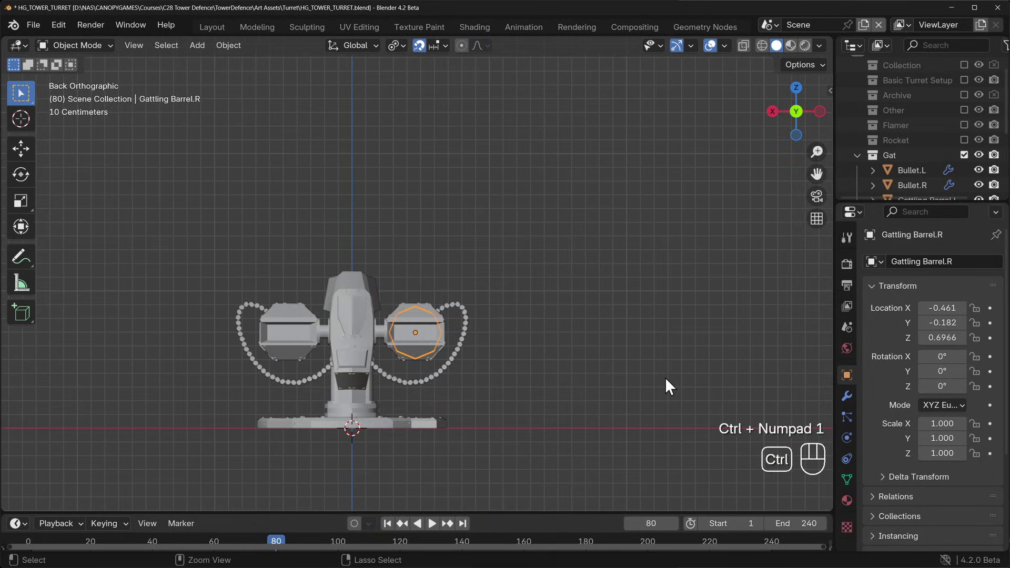
key("ctrl+KP_3")
key("ctrl+KP_7")
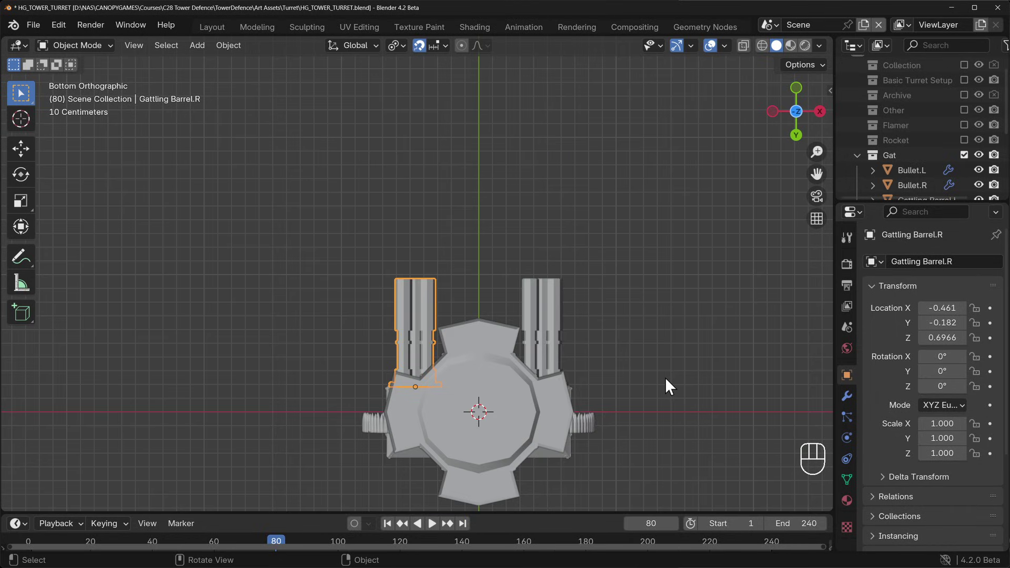
key("KP_5")
key("KP_5")
key("KP_5")
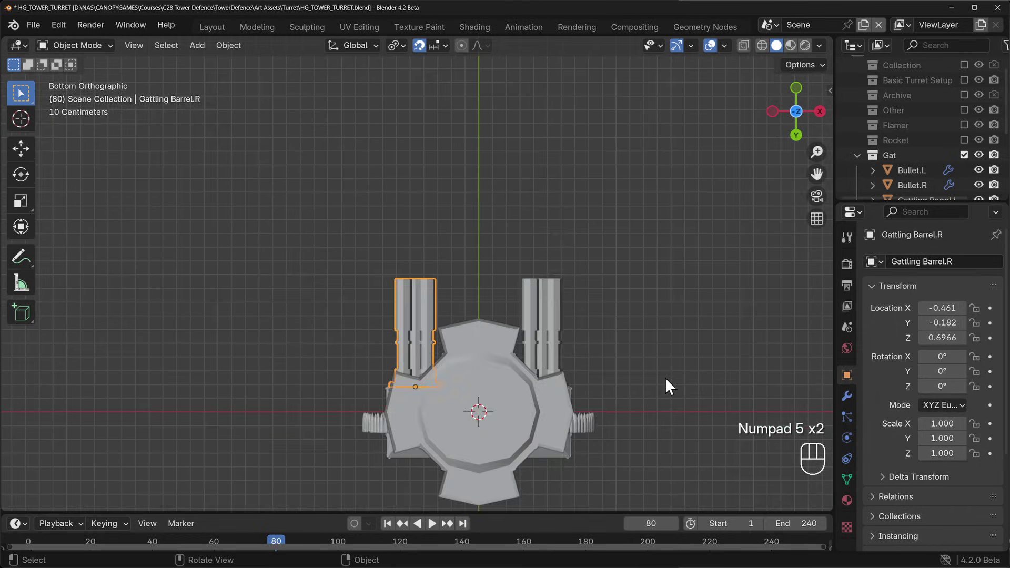
key("KP_5")
key("KP_5")
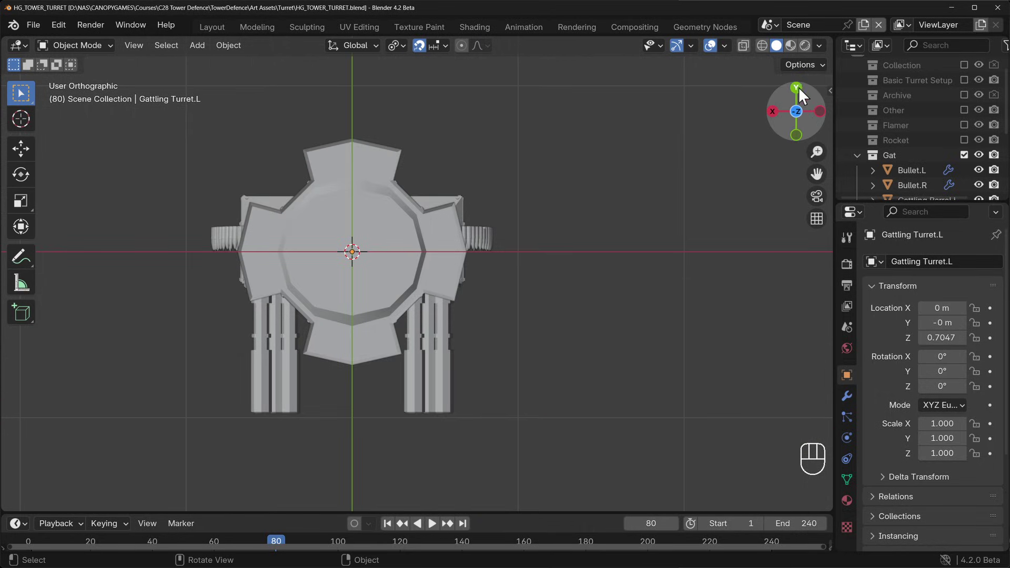
Tilt the view with the gizmo, then snap through right, back, top, right, front and bottom views.
left_click_drag(782, 127, 810, 137)
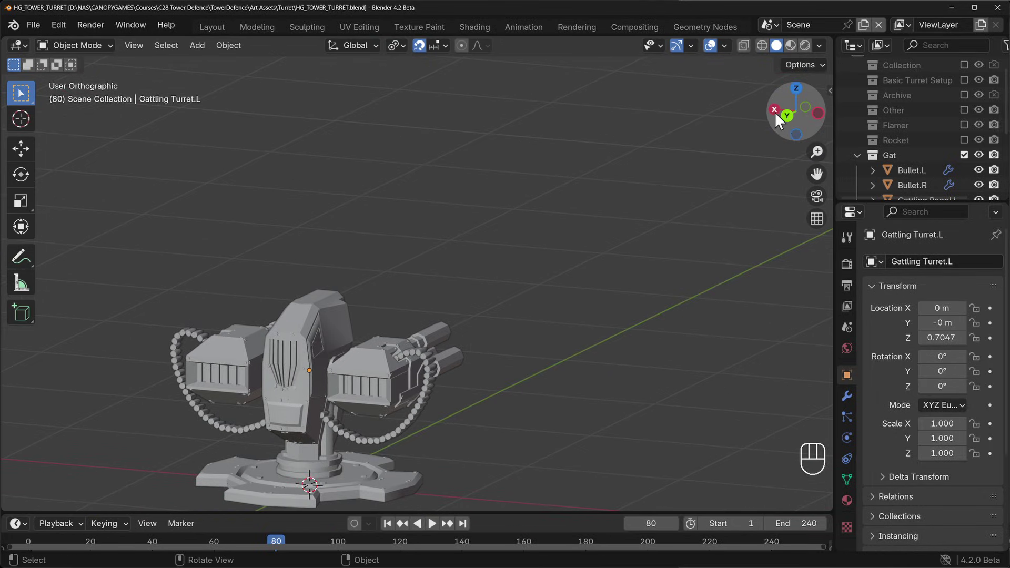
left_click(774, 110)
left_click(820, 111)
left_click(797, 88)
left_click(813, 114)
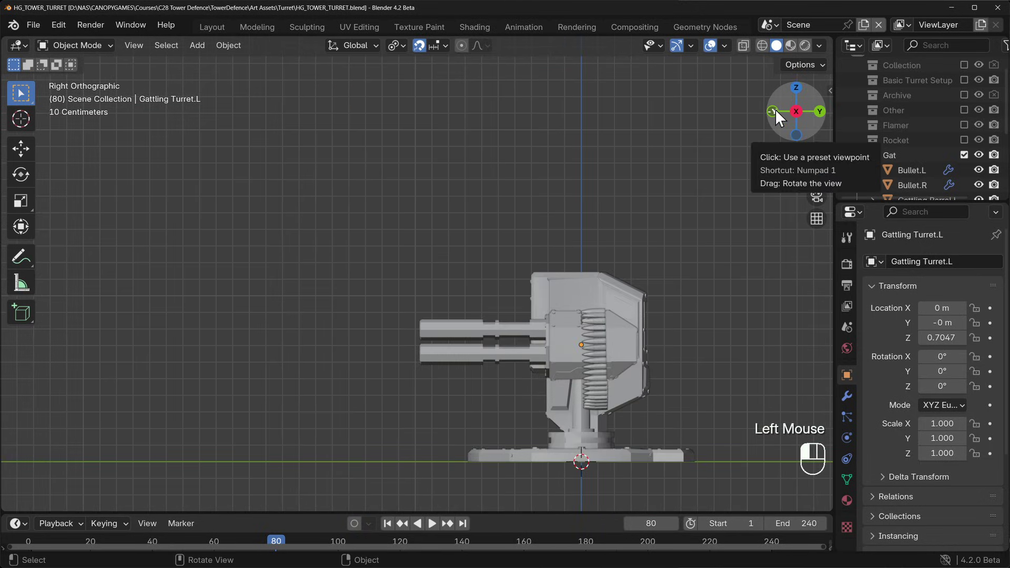
left_click(775, 109)
left_click(797, 135)
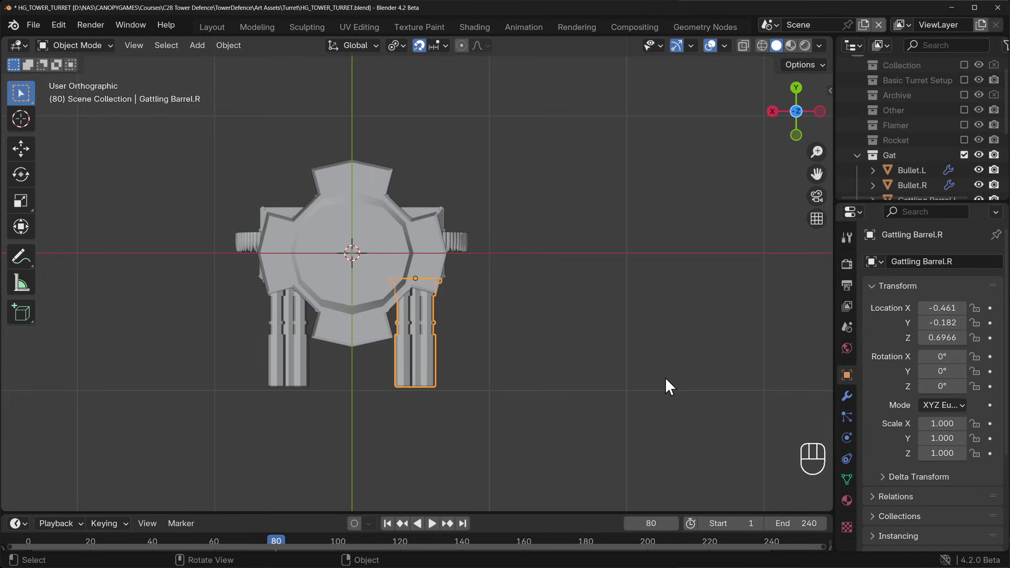
Look through the scene camera, align it to the top-down view, and browse View > Cameras.
key("KP_0")
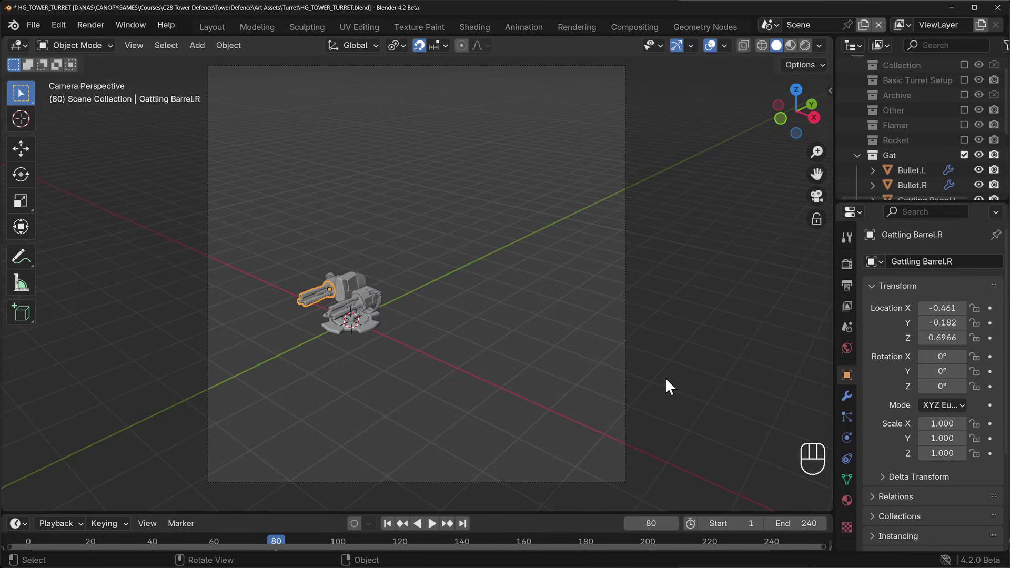
key("KP_0")
key("KP_0")
key("KP_0")
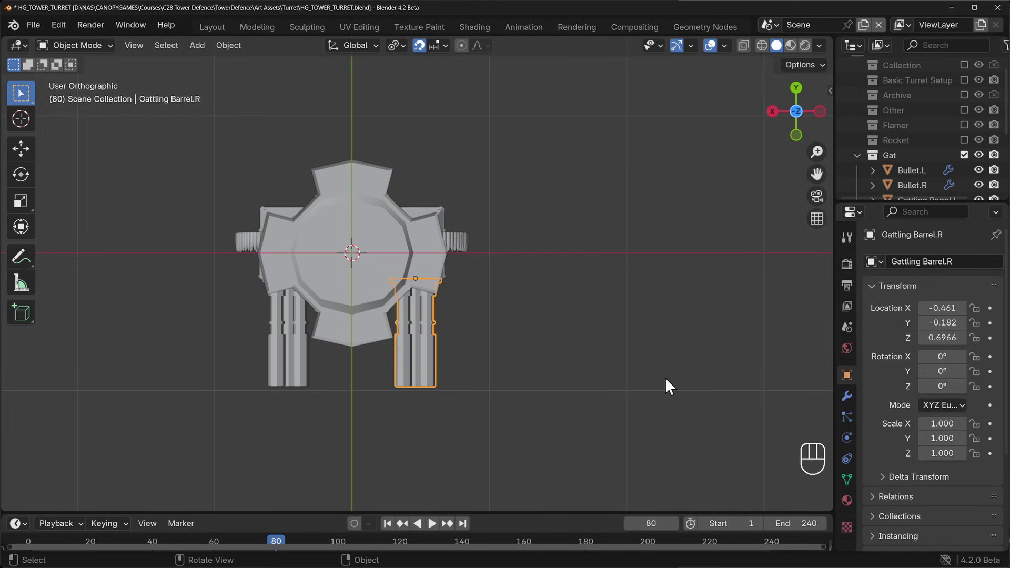
key("ctrl+alt+KP_0")
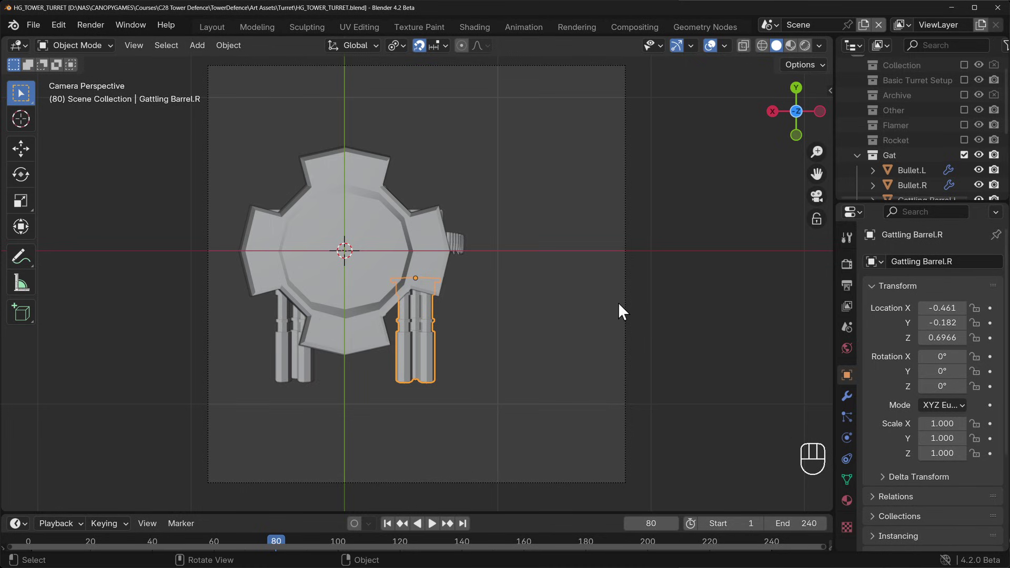
left_click(135, 45)
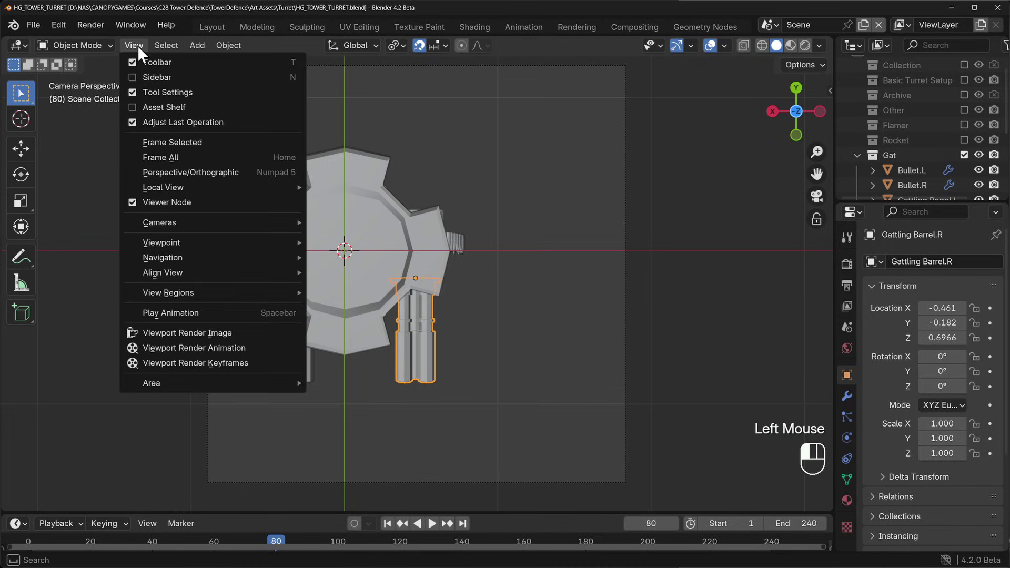
mouse_move(254, 221)
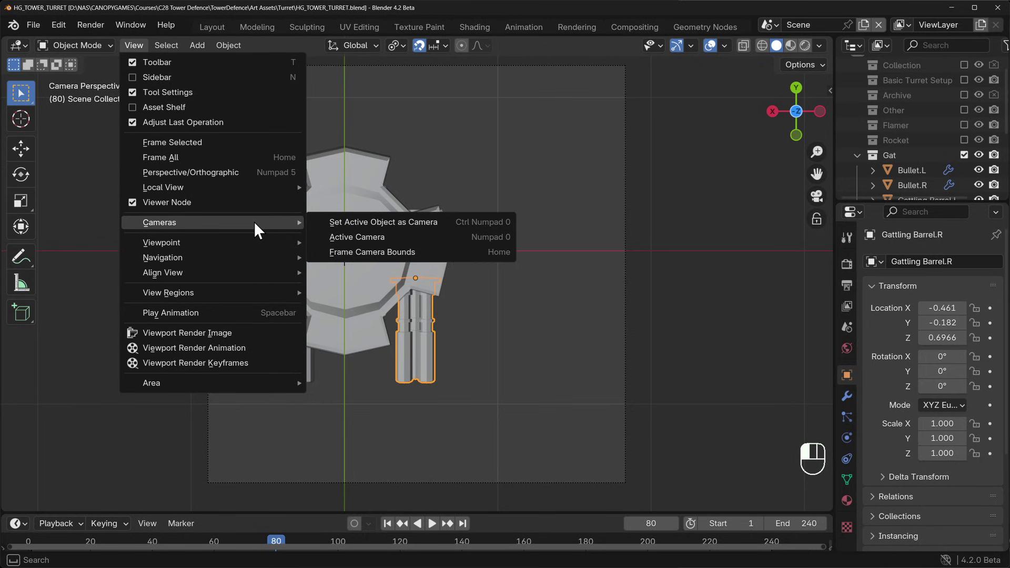
Orbit the turret in perspective and enable the Flamer and Rocket collections in the Outliner.
middle_click_drag(605, 268, 510, 460)
scroll(513, 447, "down", 3)
middle_click_drag(520, 416, 480, 309)
key("KP_5")
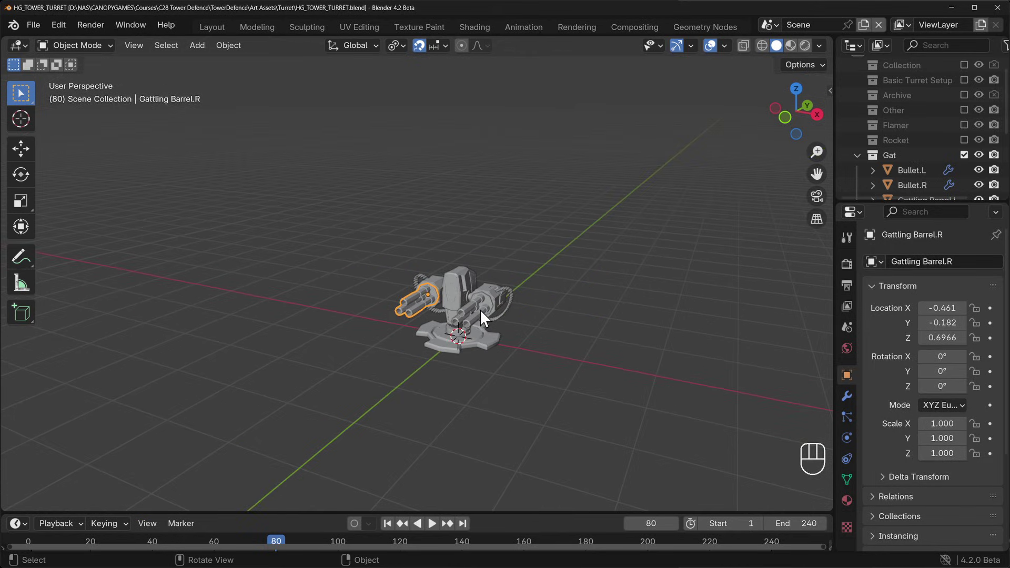
left_click(965, 140)
left_click(965, 126)
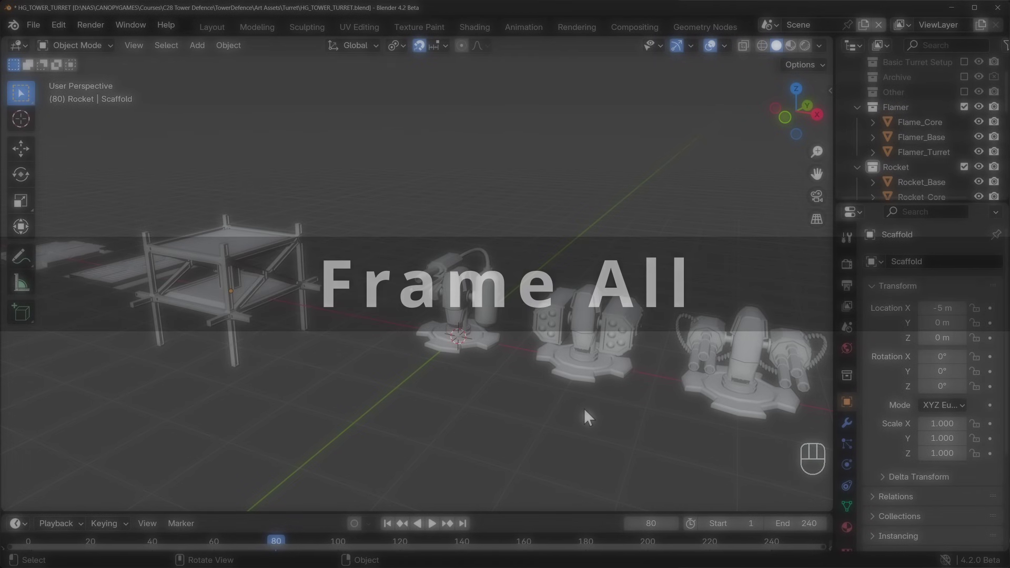
Zoom and pan to centre the turret base, then frame everything and the selected object.
scroll(583, 409, "up", 4)
scroll(561, 405, "up", 2)
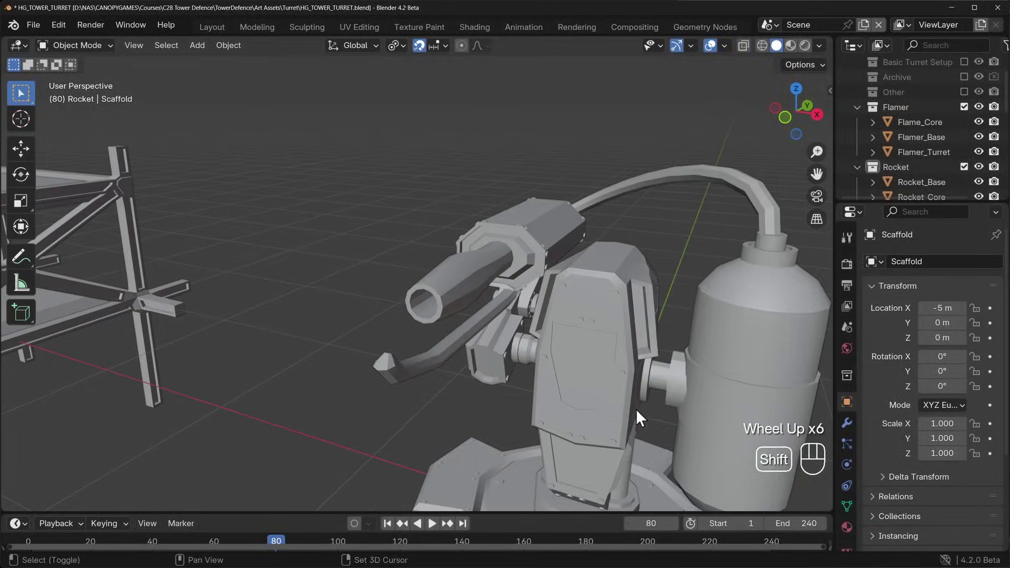
middle_click_drag(641, 407, 405, 227, "shift")
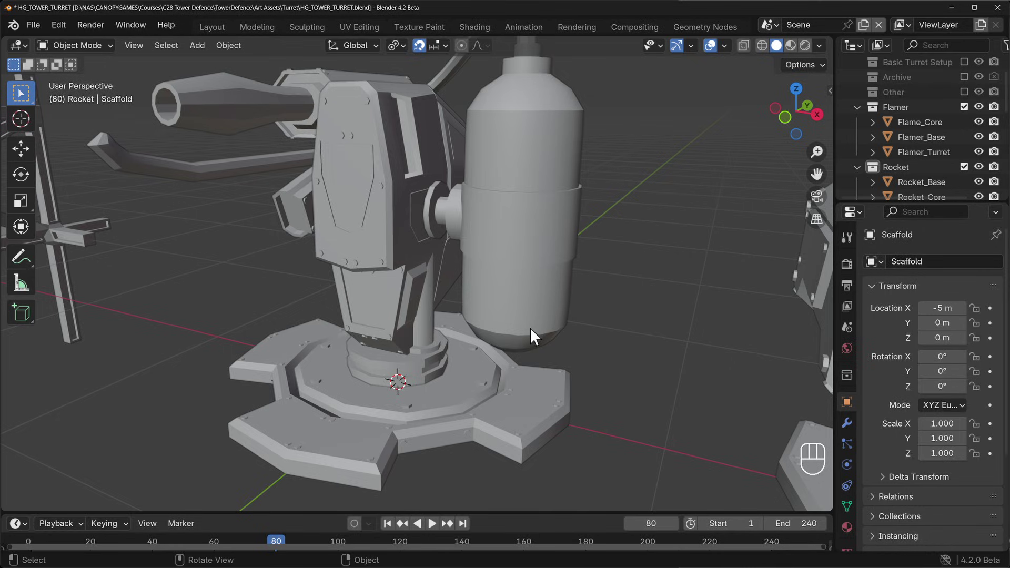
key("Home")
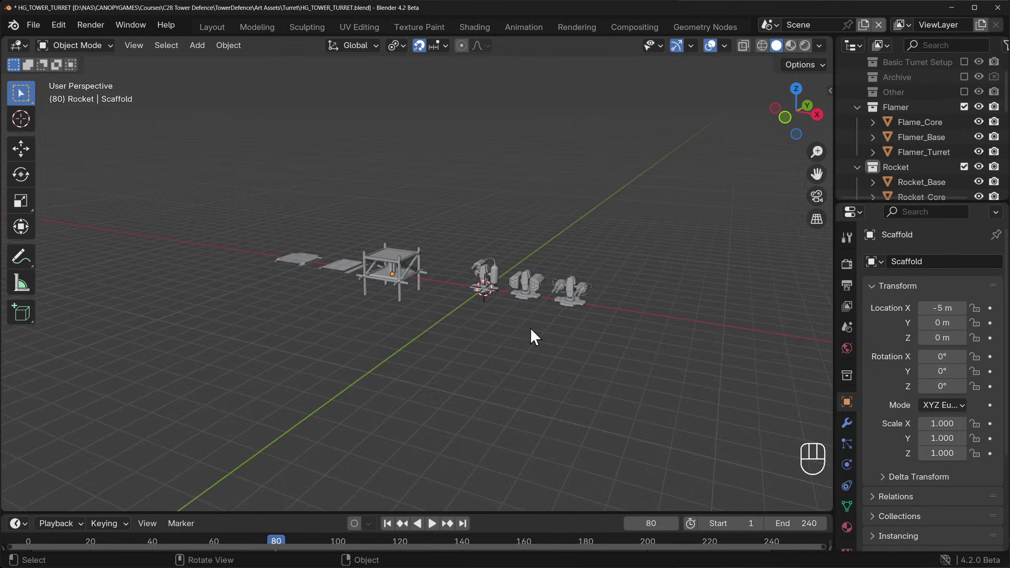
key("KP_Decimal")
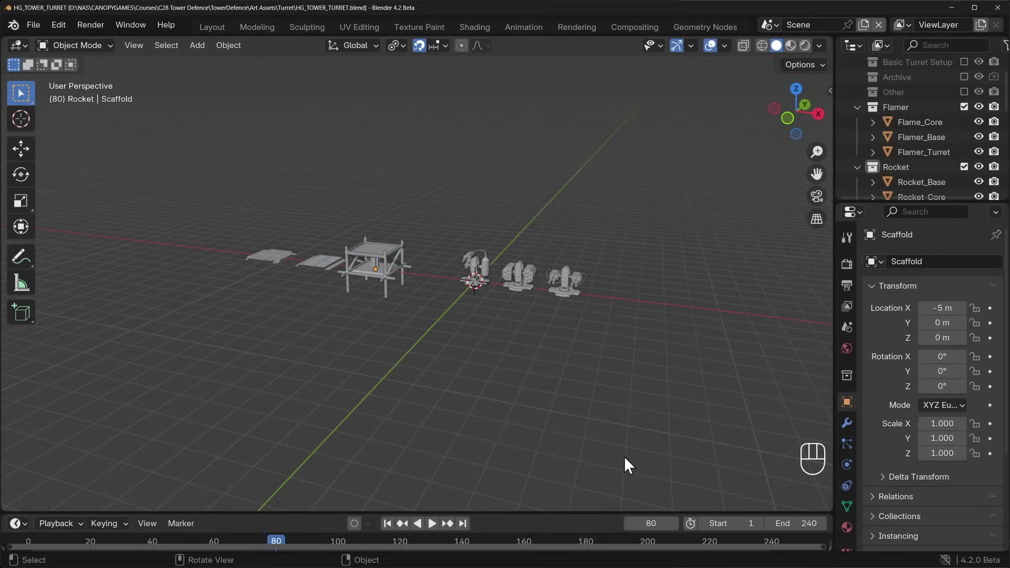
Box-select the three turrets and frame them in the view.
left_click_drag(420, 206, 634, 348)
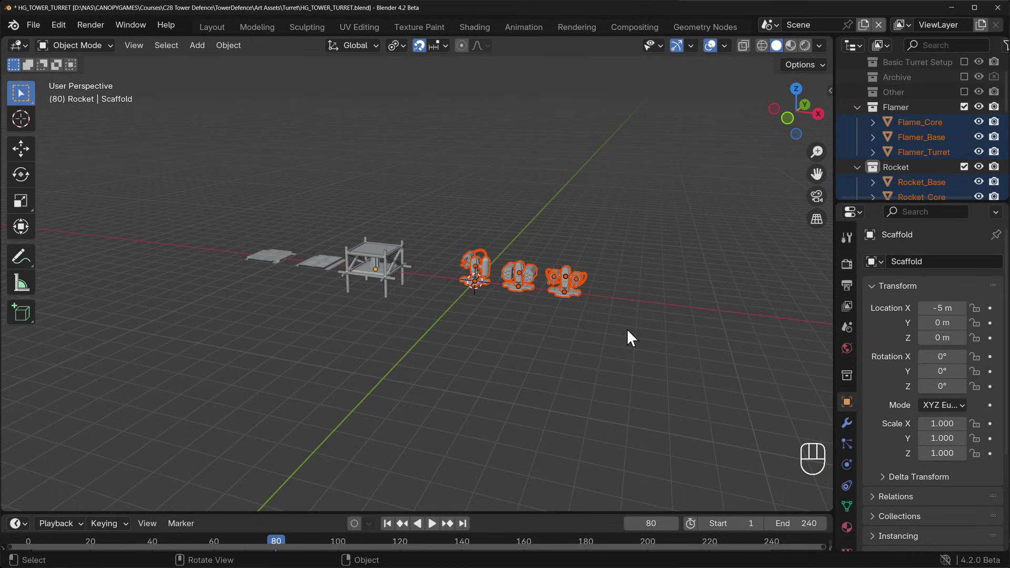
key("KP_Decimal")
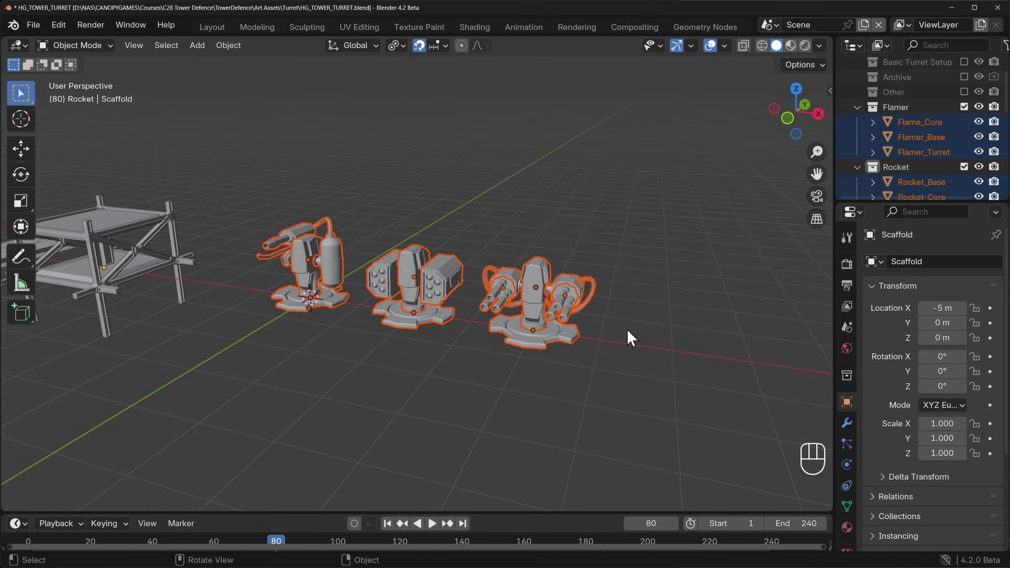
left_click(127, 44)
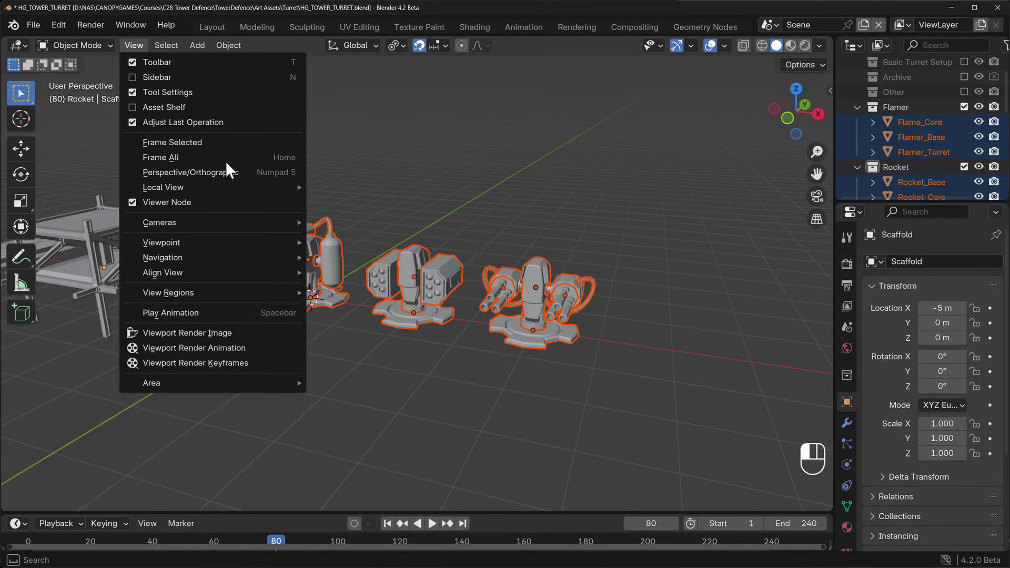
left_click(241, 141)
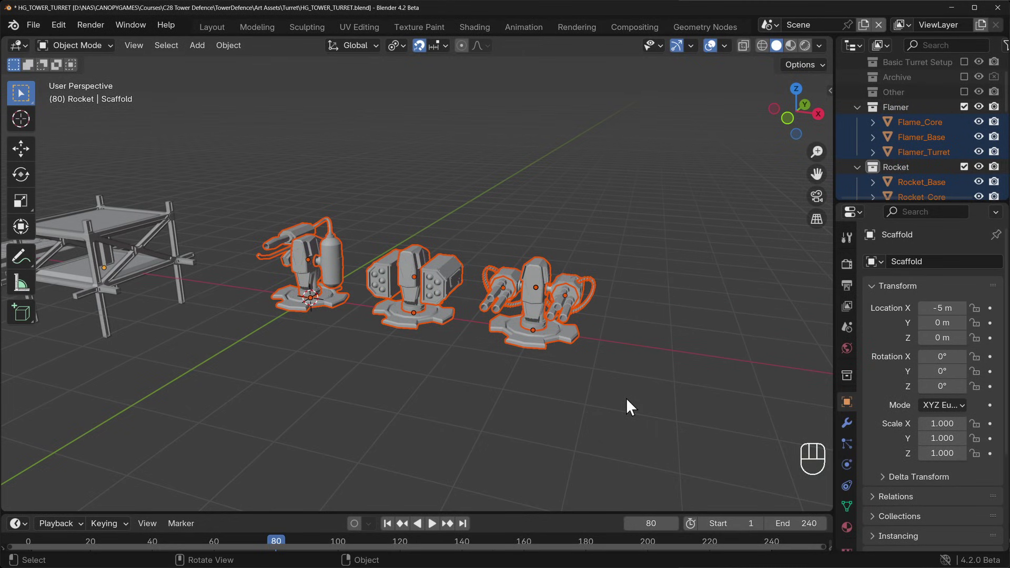
Select Gattling turret parts: left barrel, Bullet.L, Gattling Barrel.L and Gattling Base.
left_click(584, 291)
left_click(551, 316)
left_click(535, 330)
left_click(530, 342)
Box-select the whole Gattling turret, isolate it in local view and orbit around it.
left_click_drag(478, 234, 643, 399)
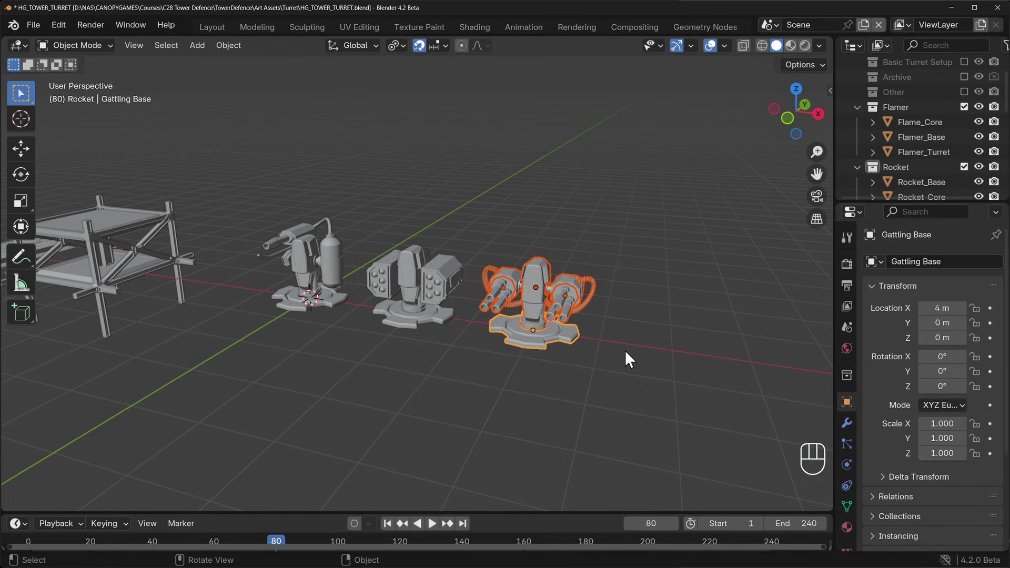
key("KP_Divide")
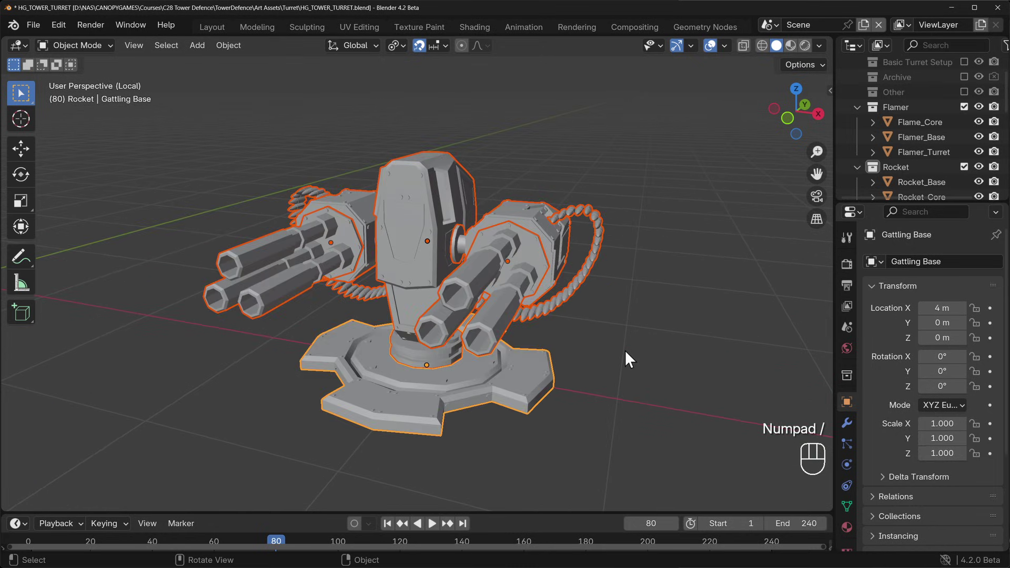
middle_click_drag(603, 337, 650, 305)
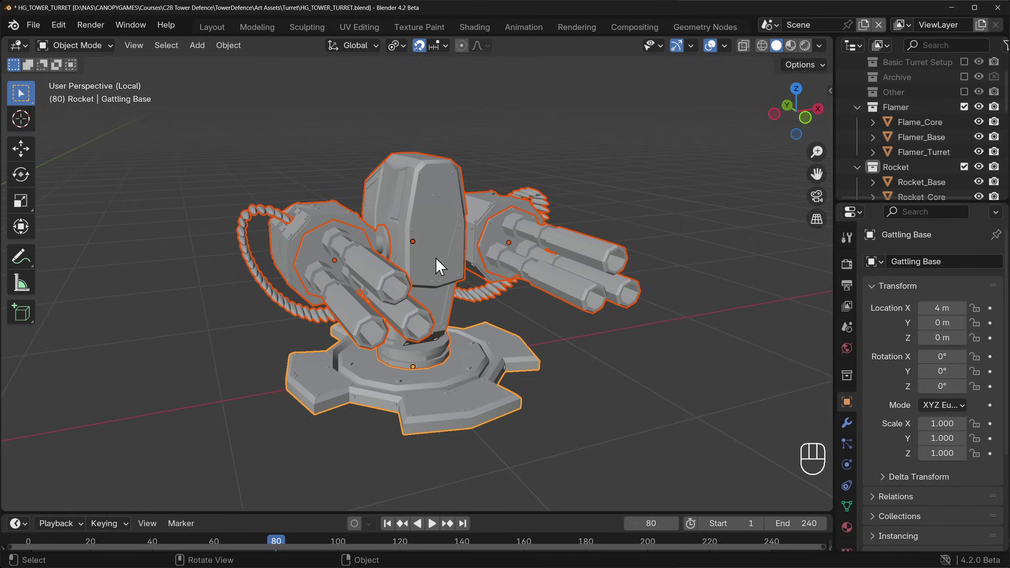
Select only the Gattling Core, isolate it in local view and orbit around it.
left_click(438, 271)
middle_click_drag(363, 304, 298, 317)
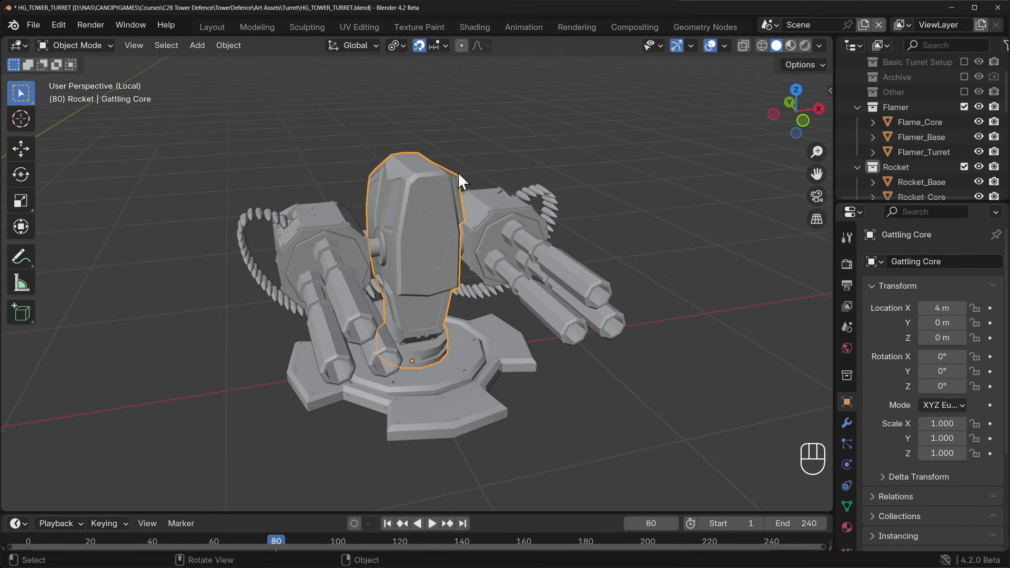
key("KP_Divide")
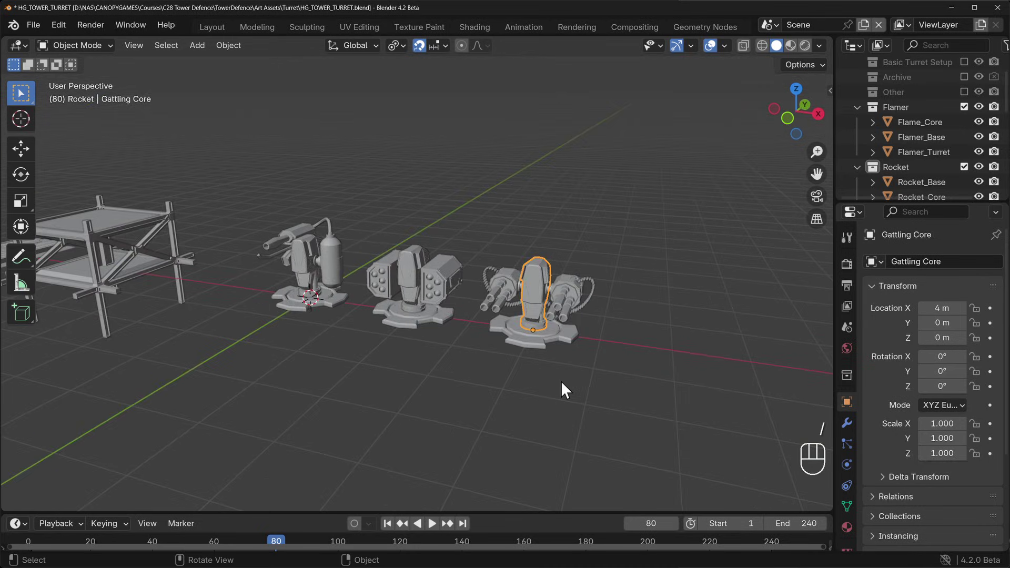
key("KP_Divide")
middle_click_drag(561, 381, 699, 379)
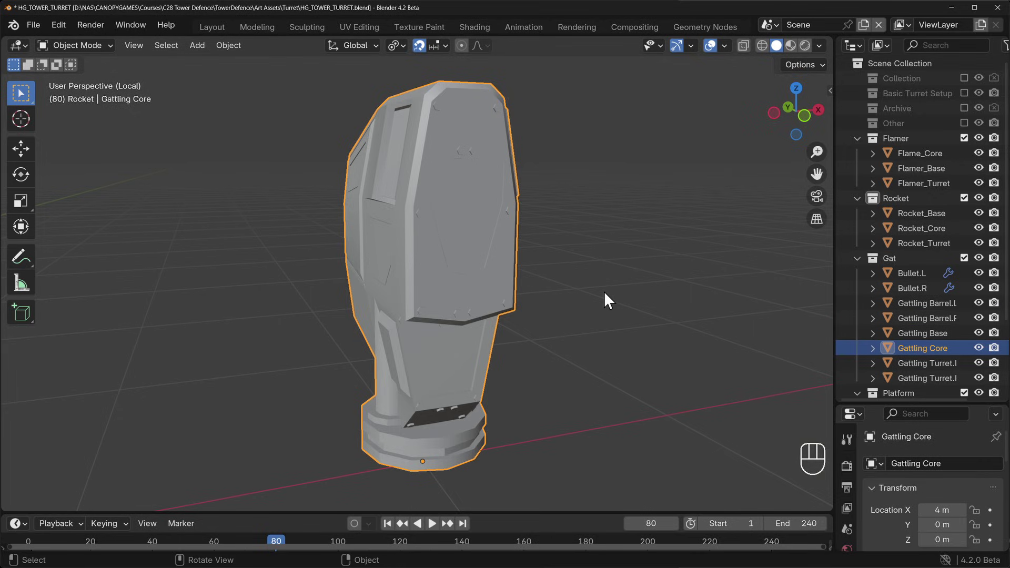
Leave local view and pick parts in the Outliner, ending on Gattling Base.
key("KP_Divide")
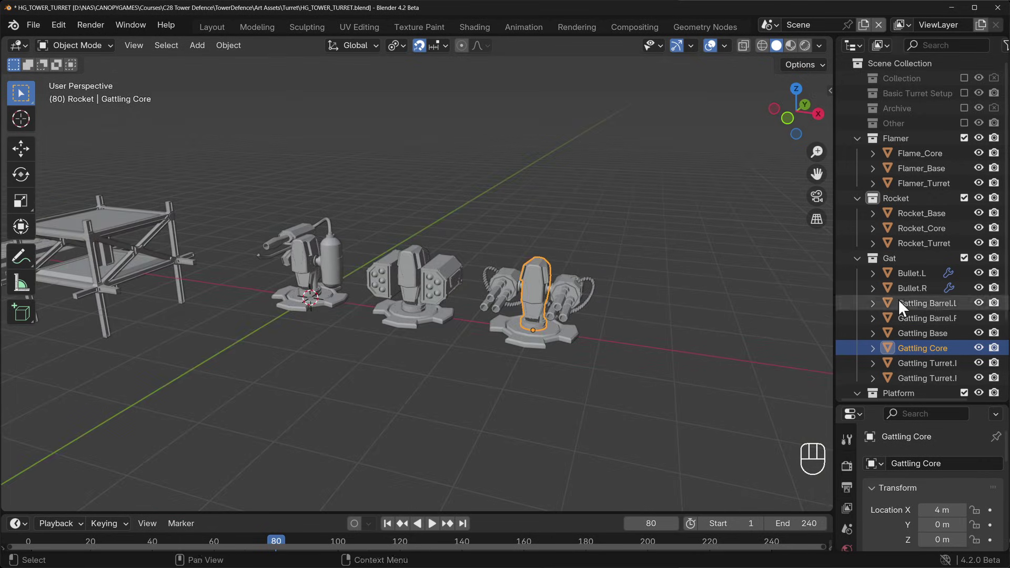
left_click(916, 273)
left_click(924, 318)
left_click(930, 363)
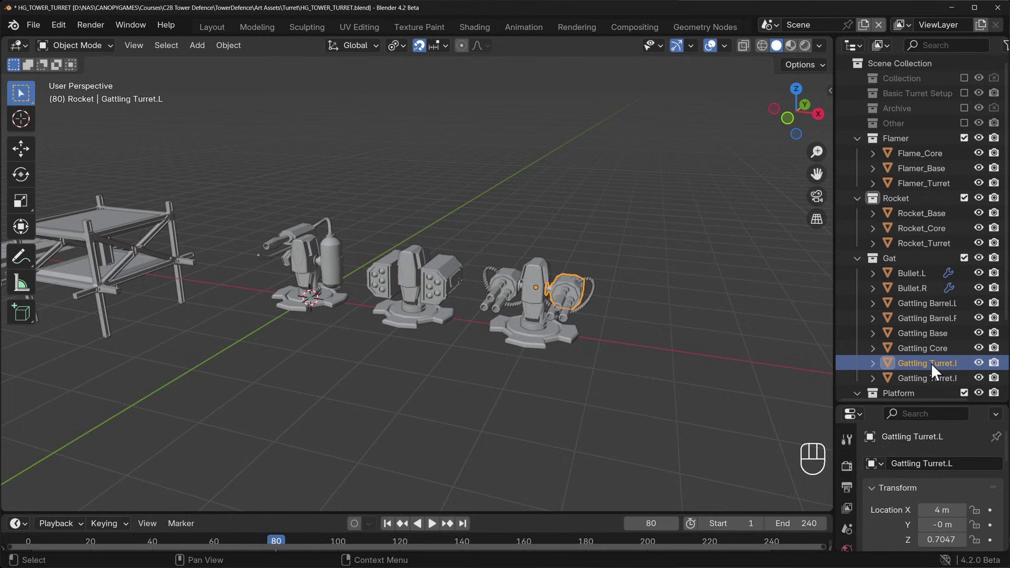
left_click(918, 333)
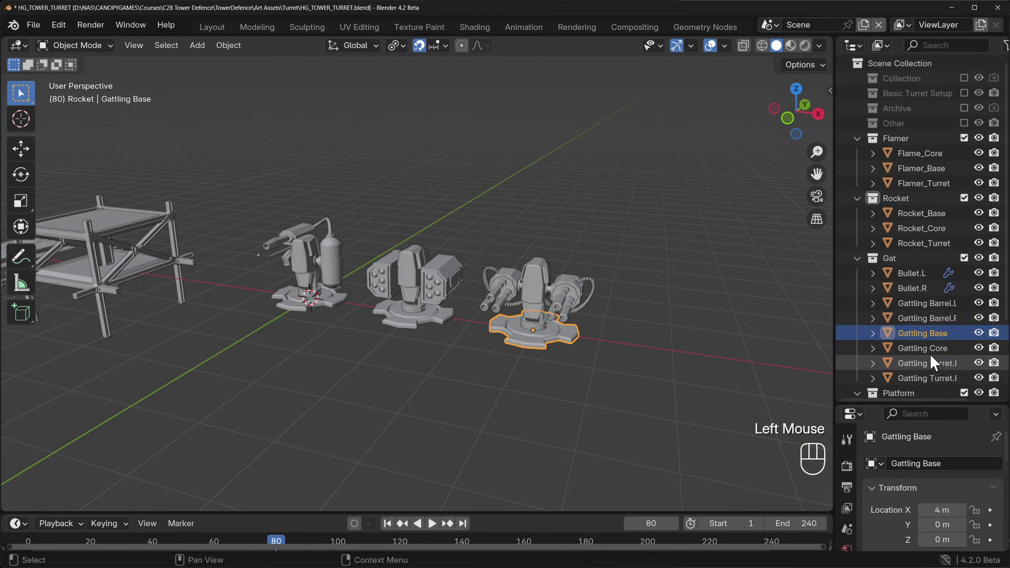
left_click(924, 348)
left_click(922, 334)
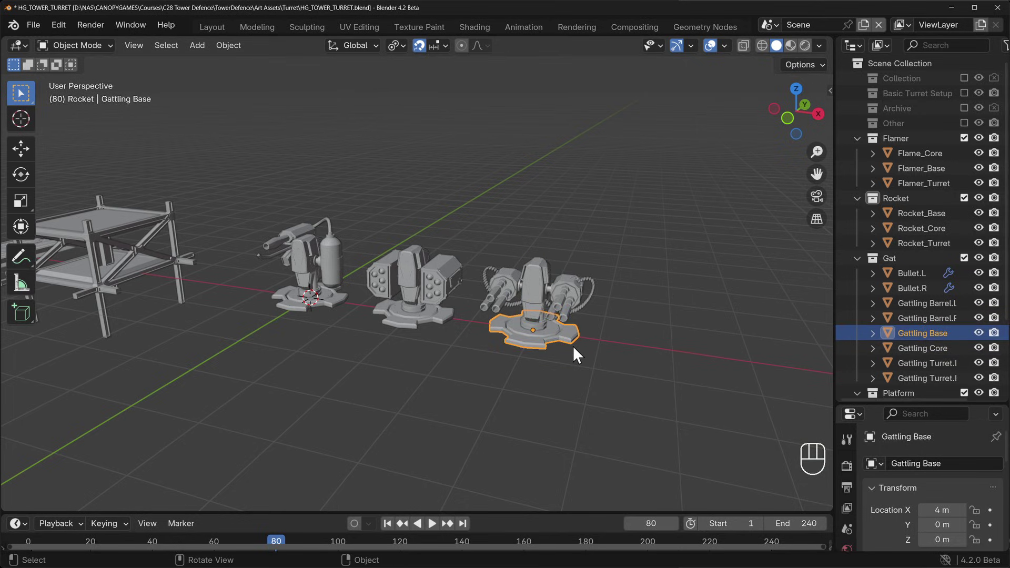
Frame the Gattling Base with Numpad . and isolate it in local view.
key("KP_Divide")
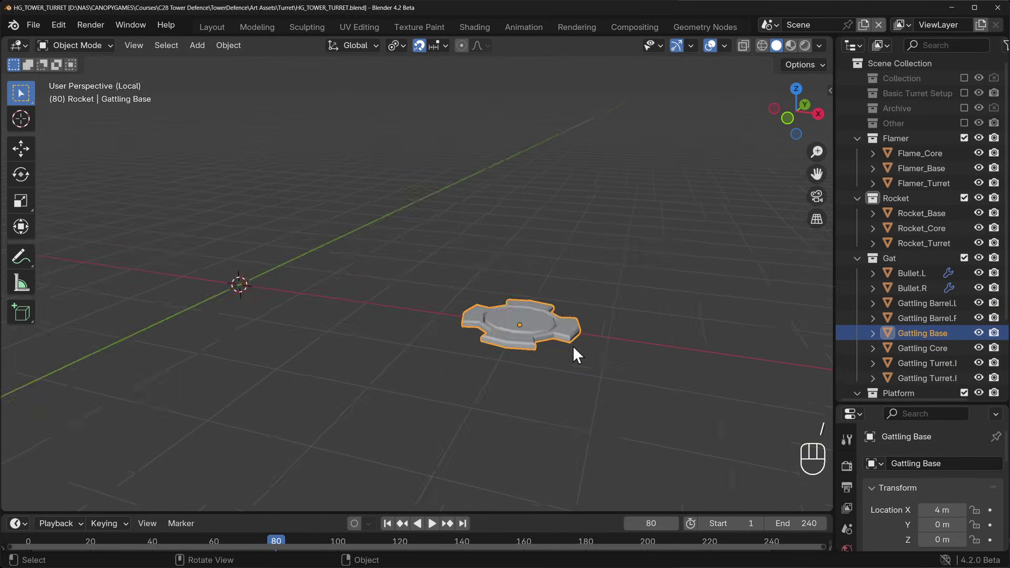
key("KP_Divide")
key("KP_Decimal")
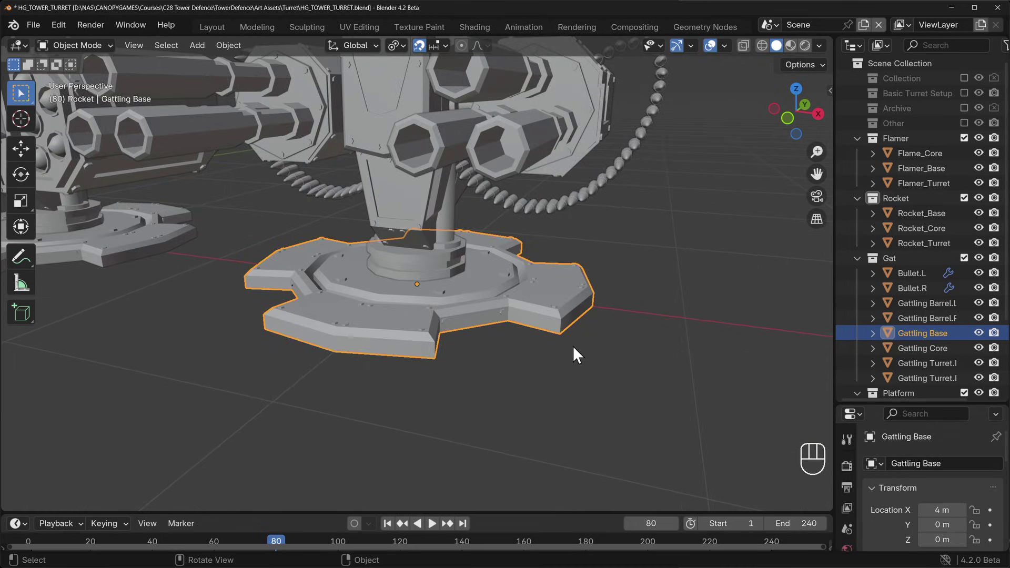
key("KP_Divide")
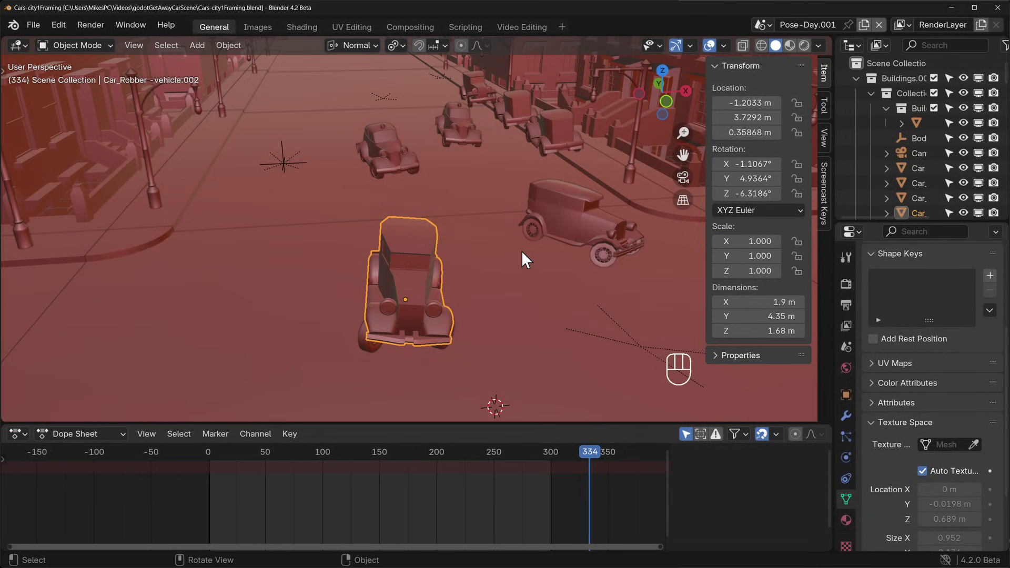
Hide the sidebar, start walk navigation and walk forward down the street past the cars.
key("n")
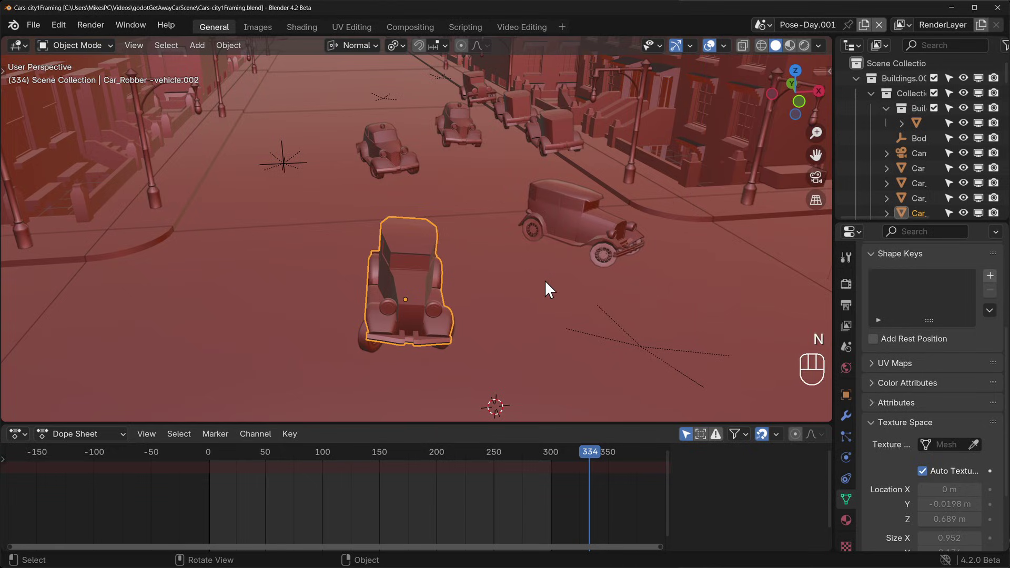
key("shift")
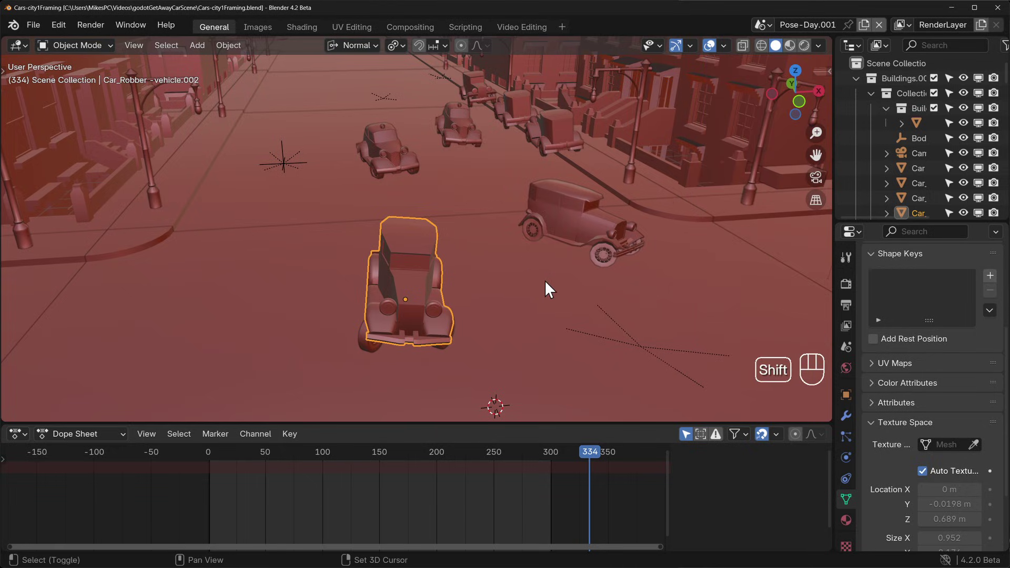
key("shift+grave")
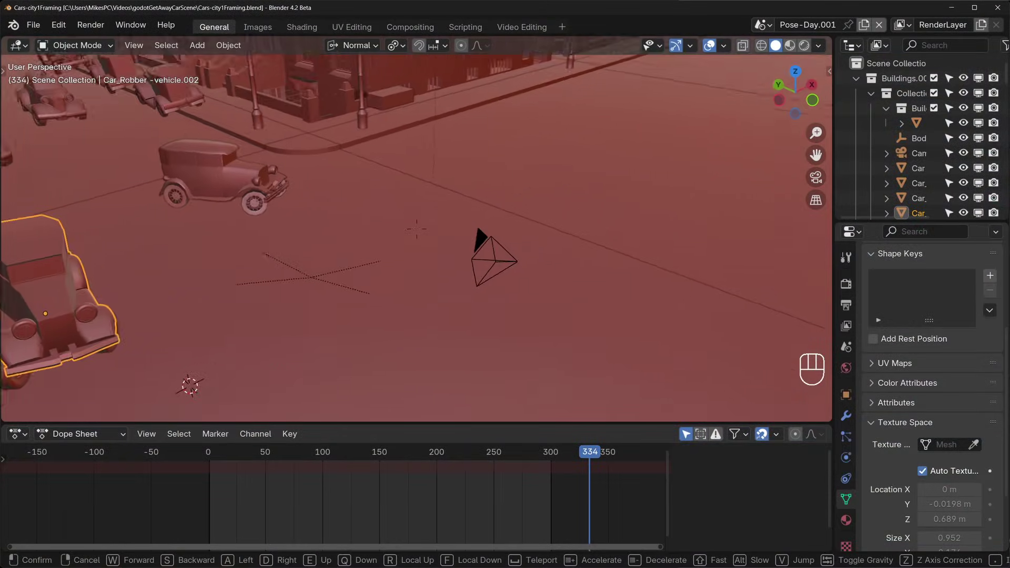
key("w")
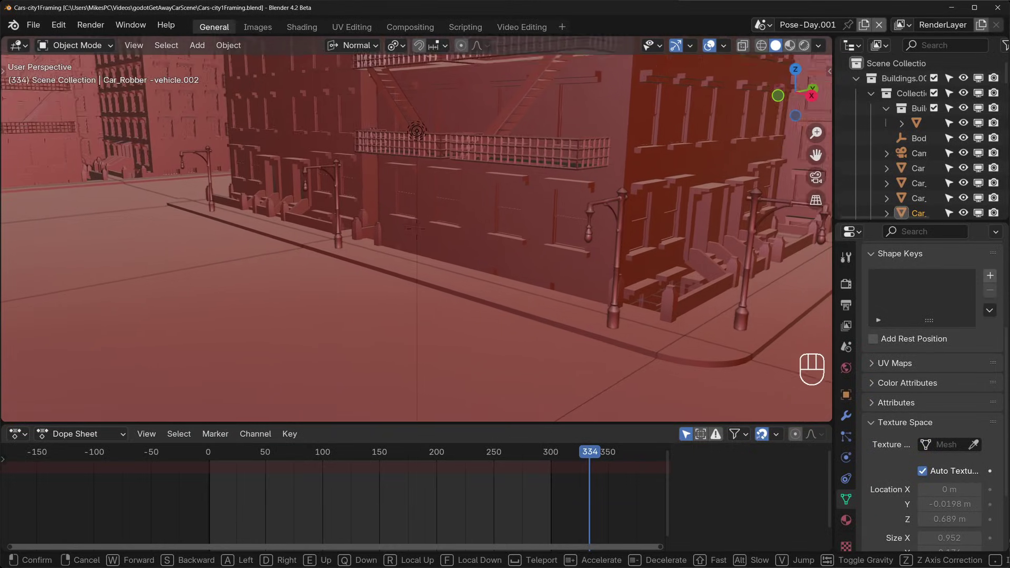
key("w")
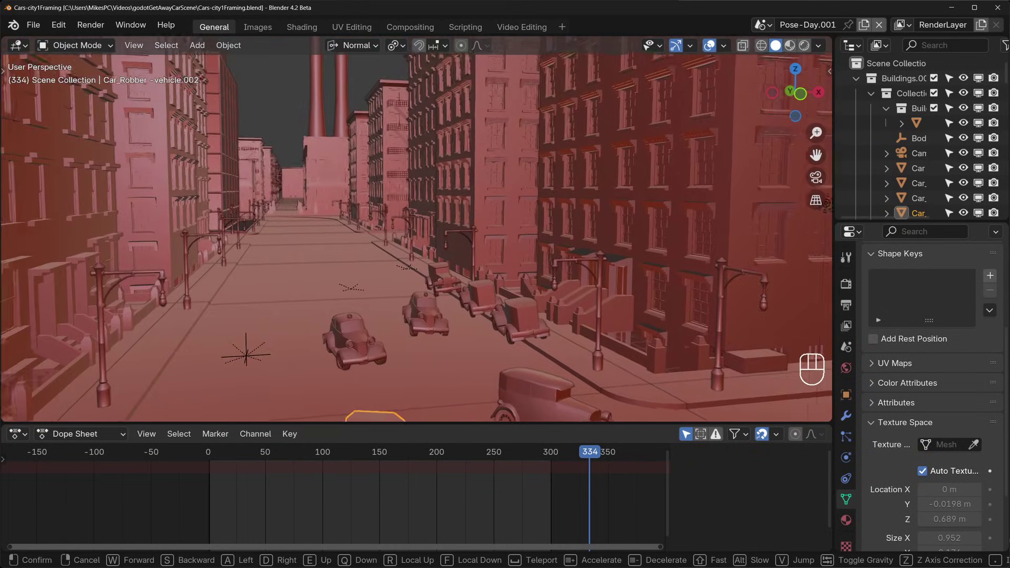
key("w")
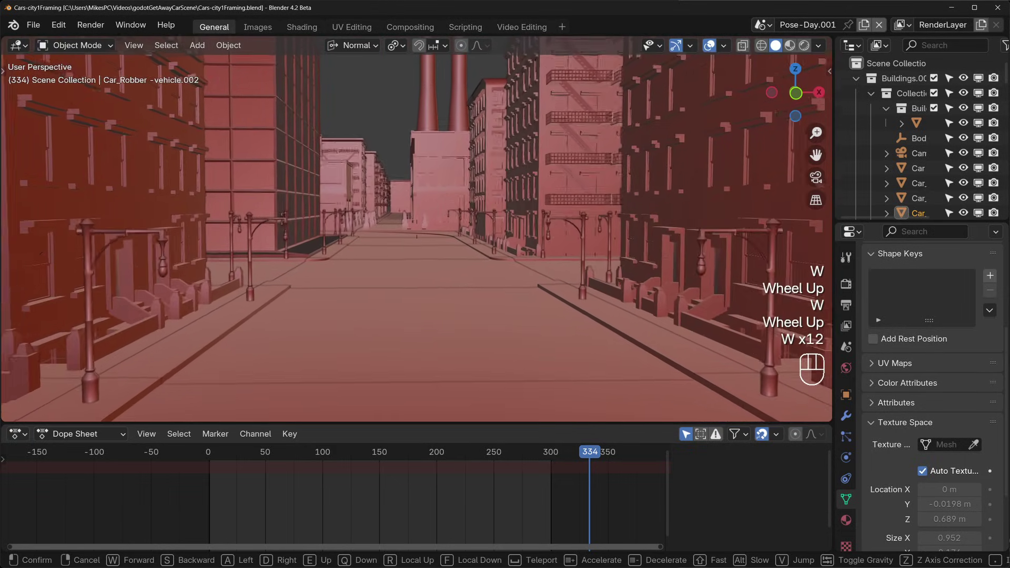
key("w")
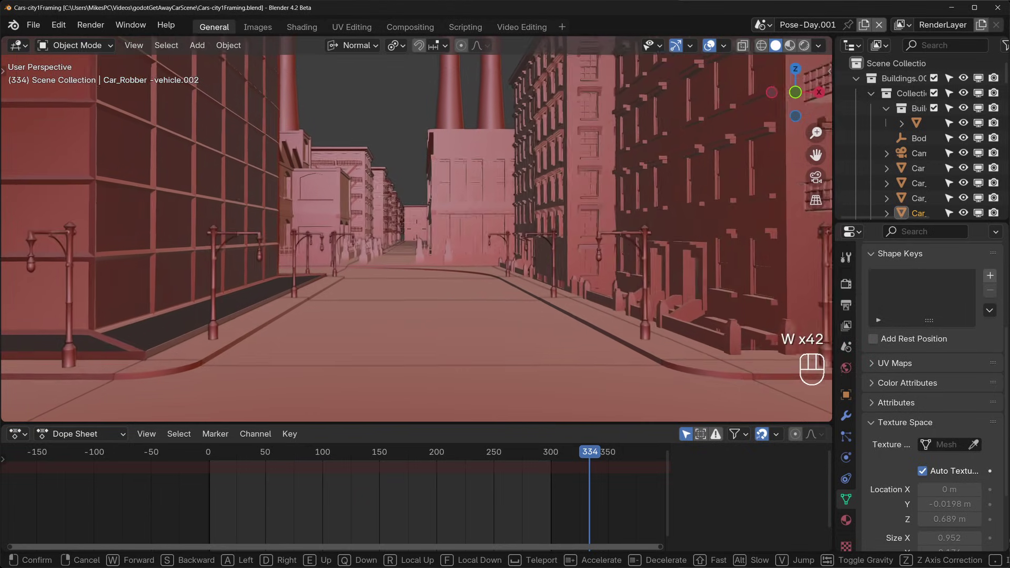
key("w")
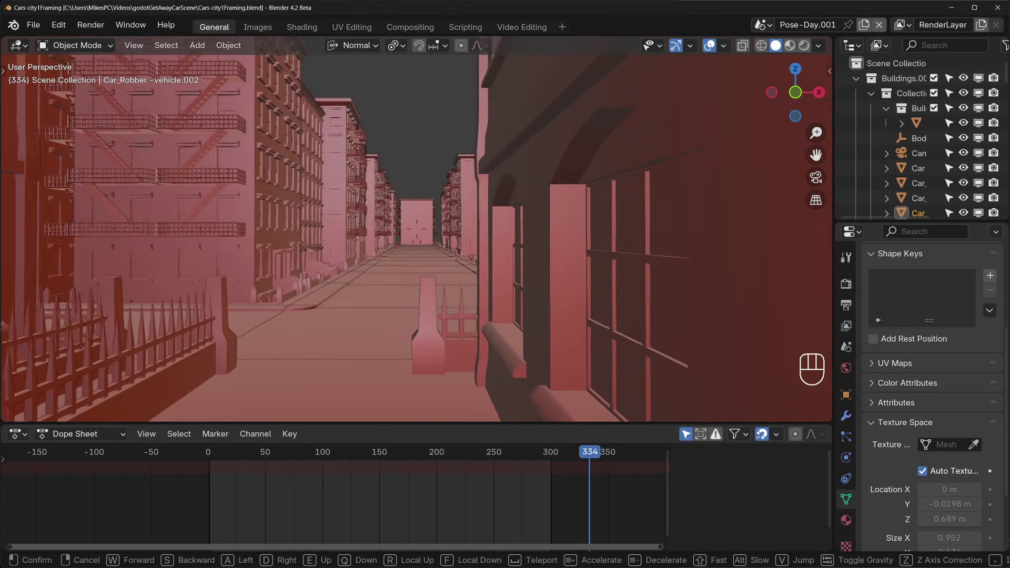
key("w")
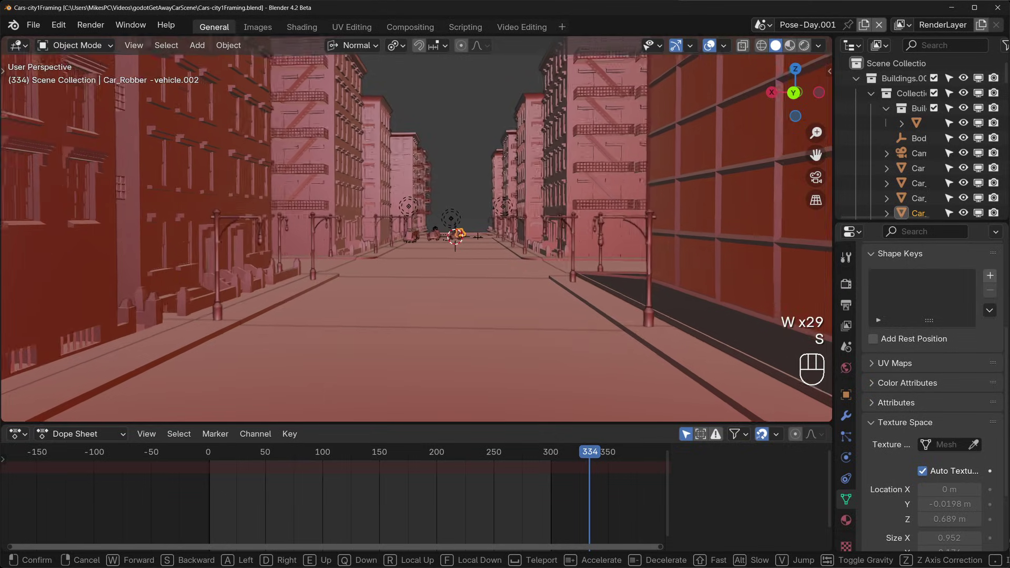
Step back, sidestep, lower and raise the viewpoint, then teleport up to the overlooking building.
key("s")
key("a")
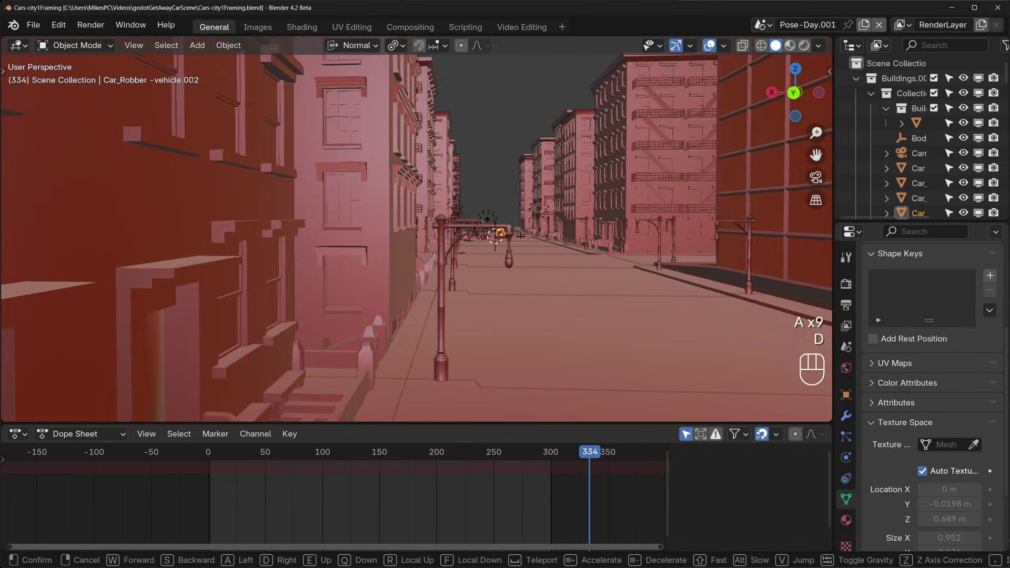
key("d")
key("d")
key("q")
key("e")
key("e")
key("q")
key("e")
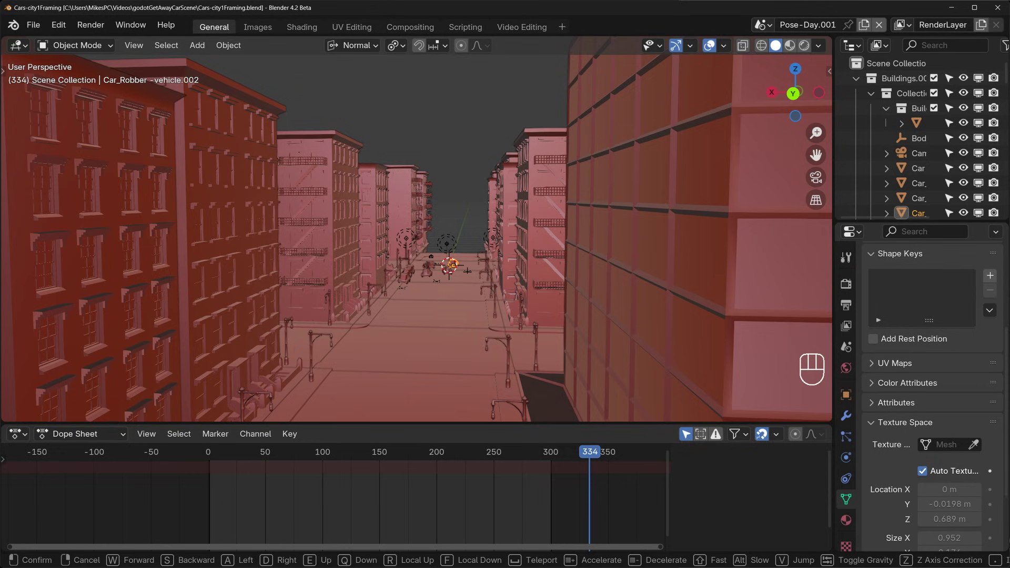
key("w")
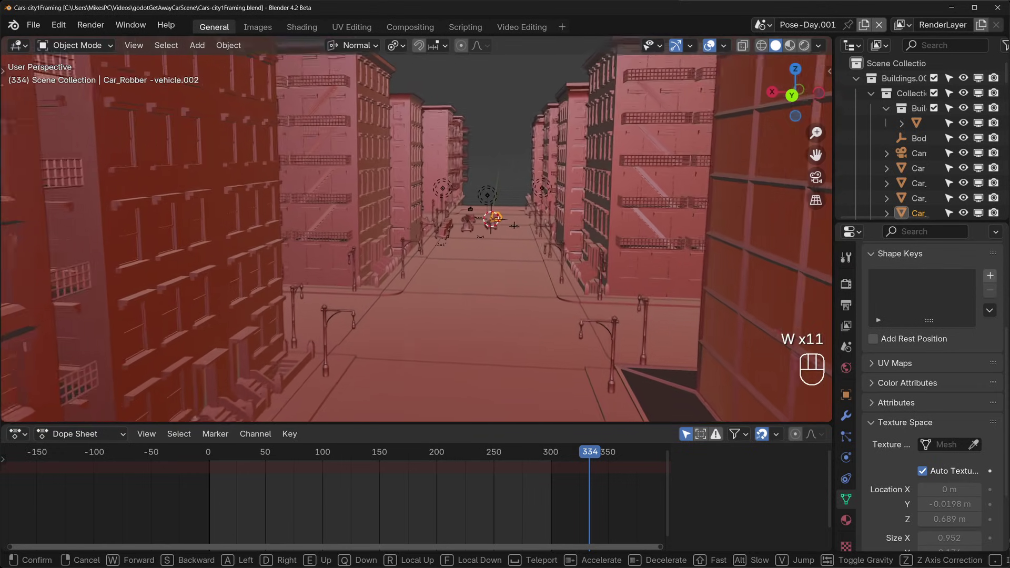
key("w")
key("s")
key("s")
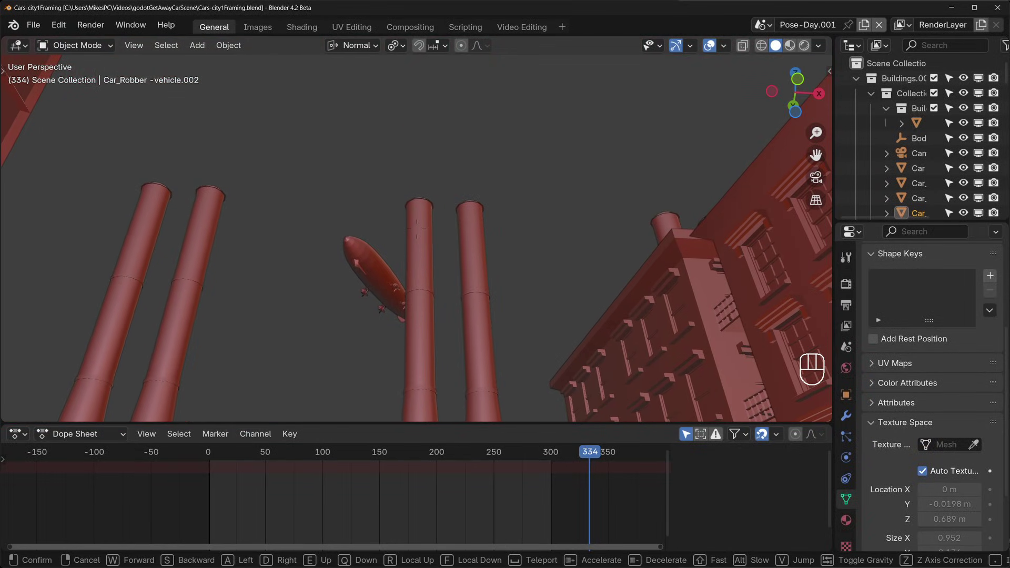
key("space")
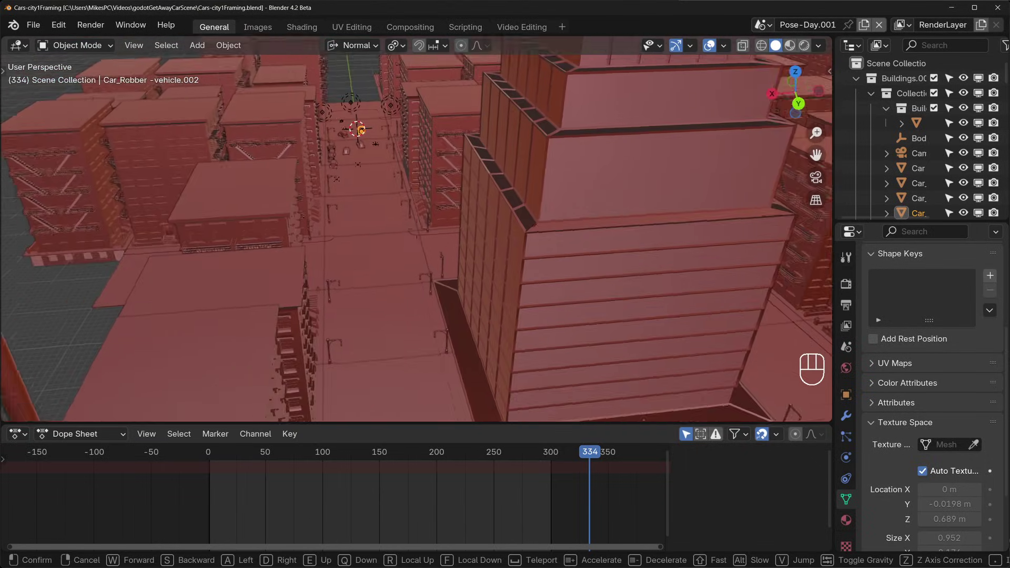
Walk forward, toggle gravity, sidestep left into the street, look up at the blimp and confirm.
key("w")
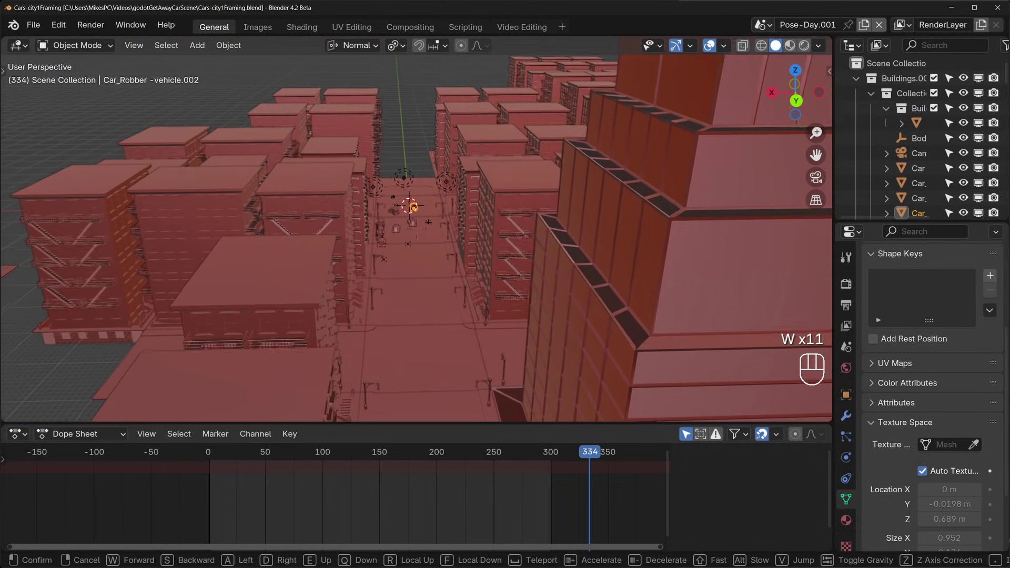
key("w")
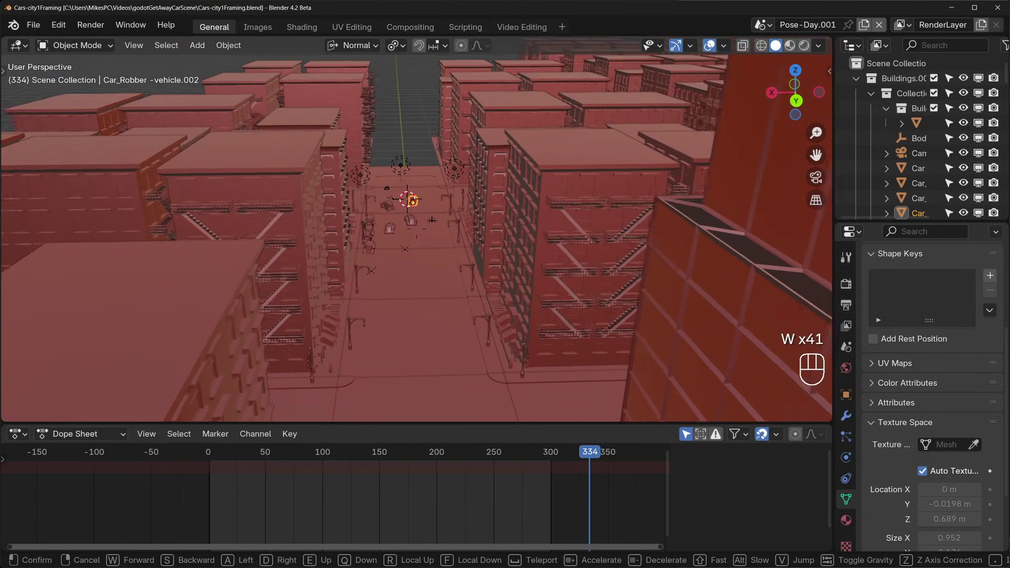
key("w")
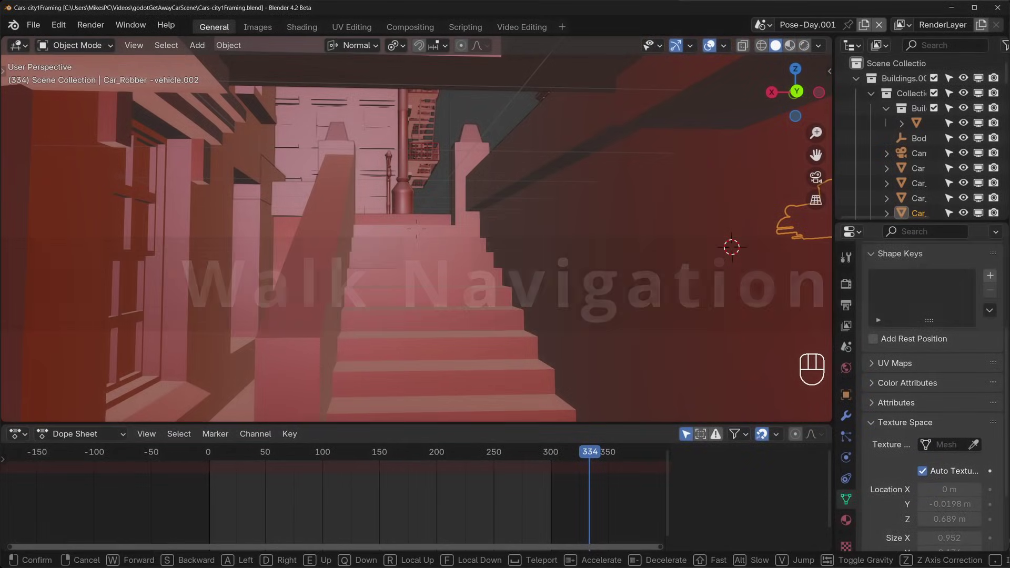
key("Tab")
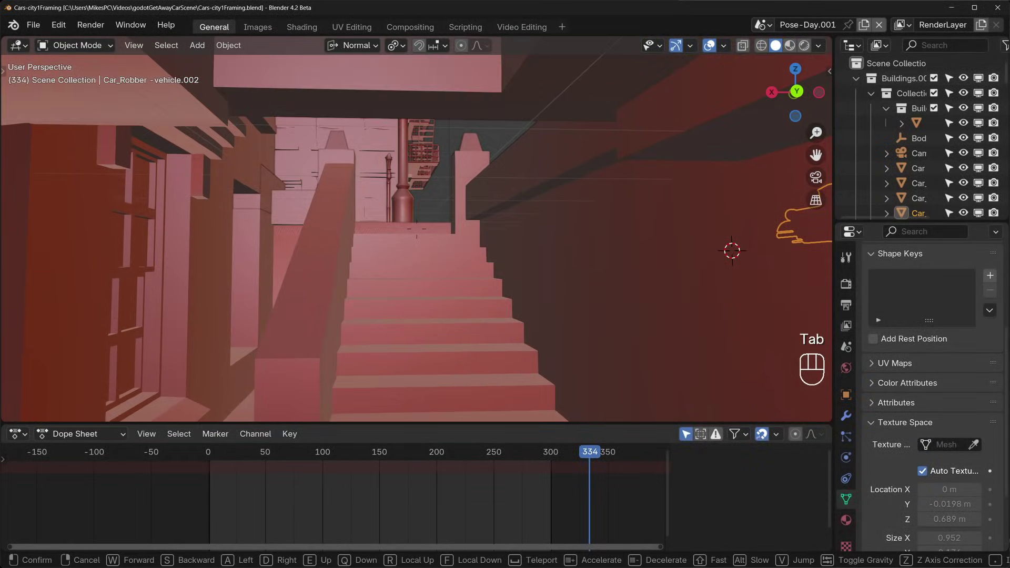
key("w")
key("w")
key("w")
key("w")
key("w")
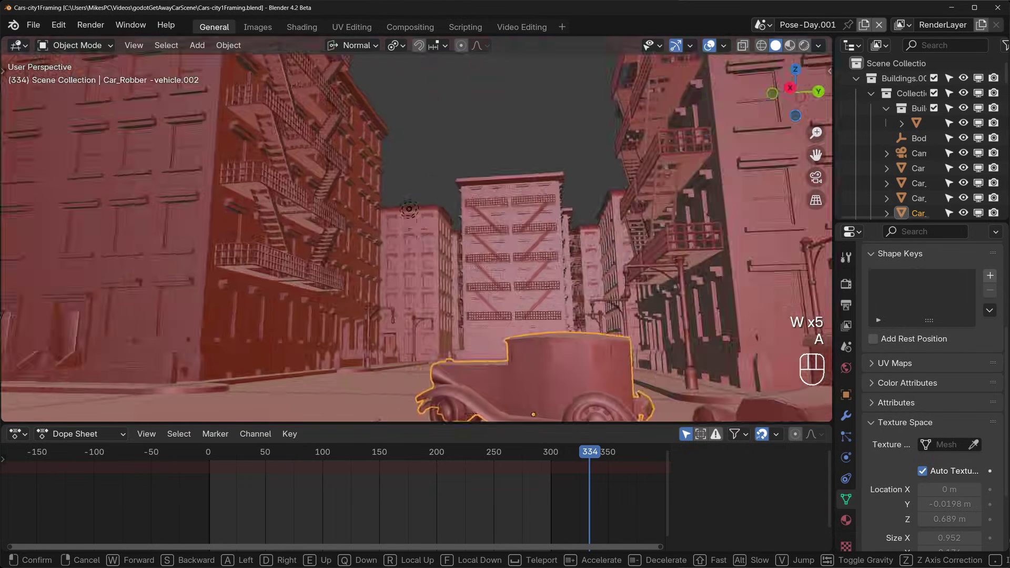
key("a")
key("a")
key("a")
key("a")
key("a")
key("ctrl")
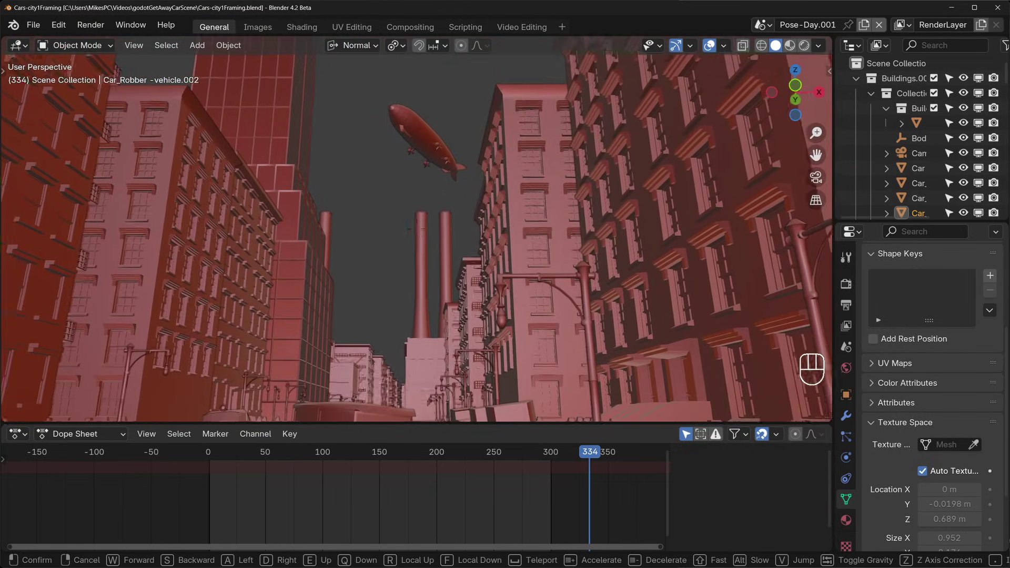
left_click(545, 280)
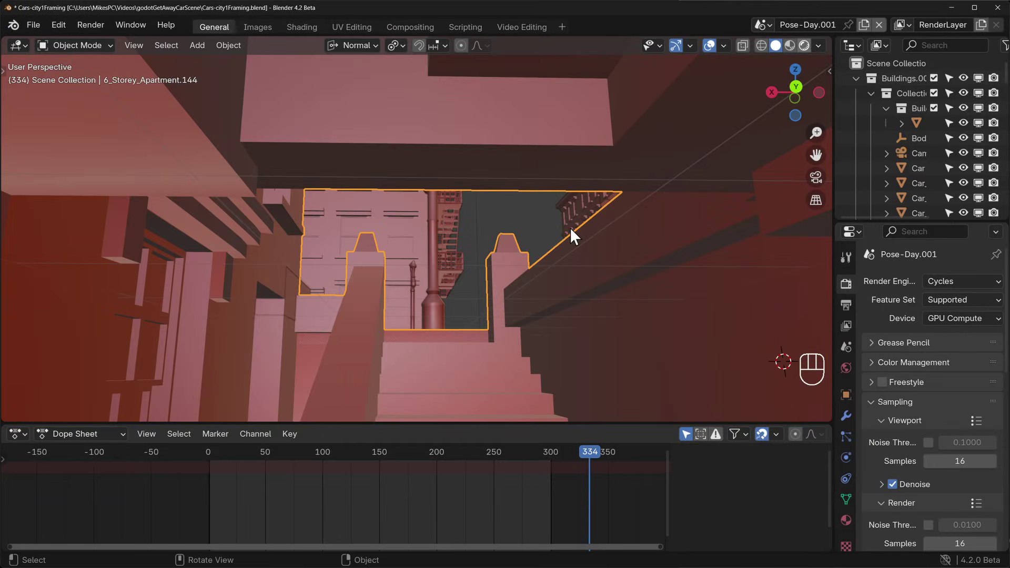
Switch the viewport to Rendered shading and maximize it with Ctrl+Space.
key("z")
key("6")
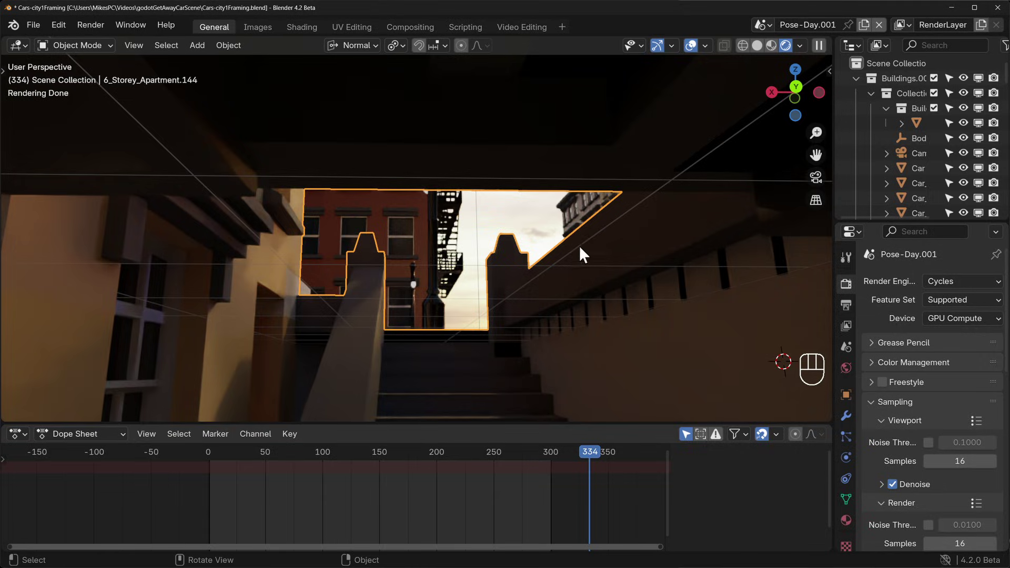
left_click(543, 263)
key("ctrl+space")
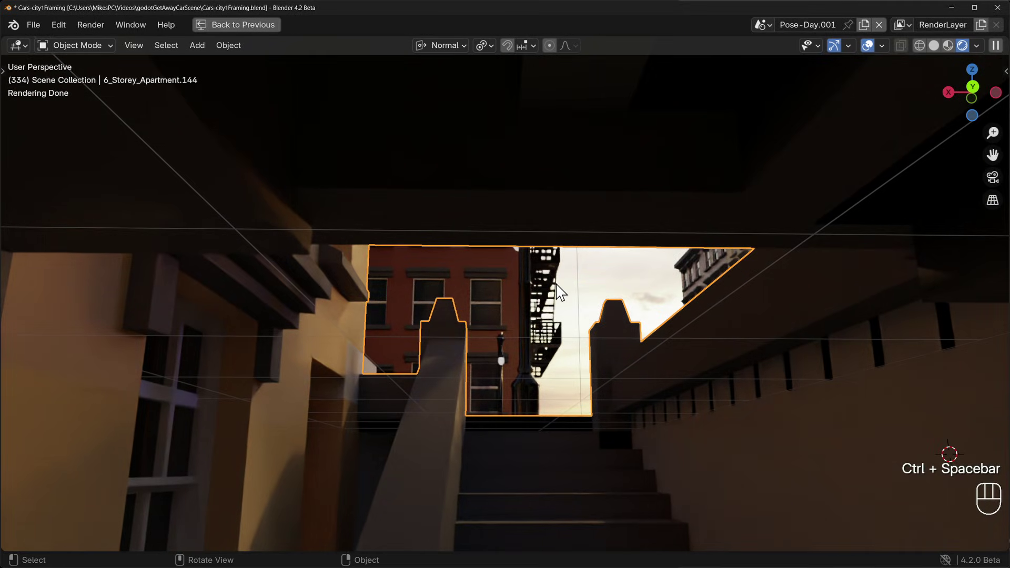
Walk toward the stairs, hide overlays, then restart walk navigation with gravity toggled.
key("shift")
key("shift+grave")
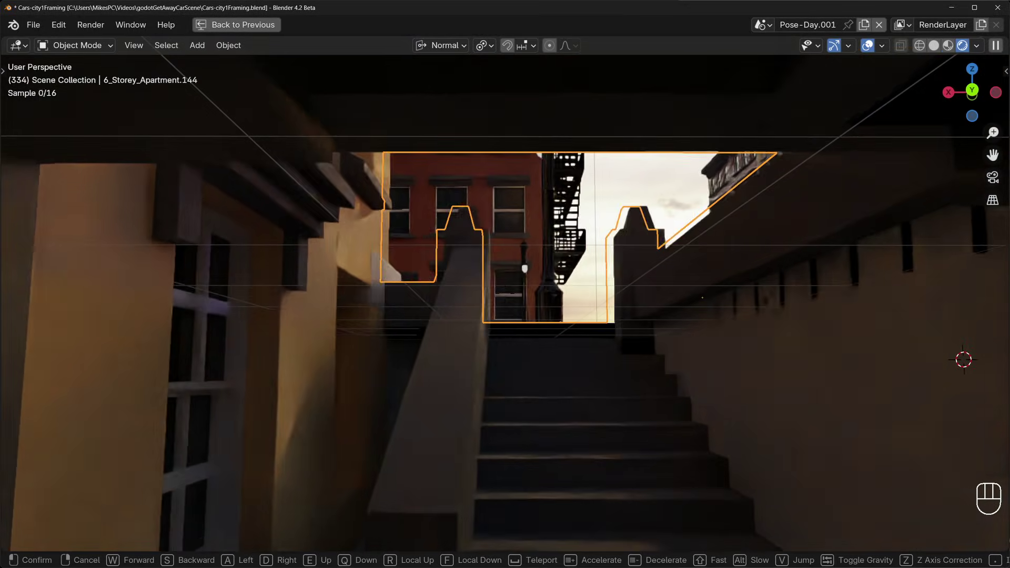
left_click(582, 295)
left_click(868, 45)
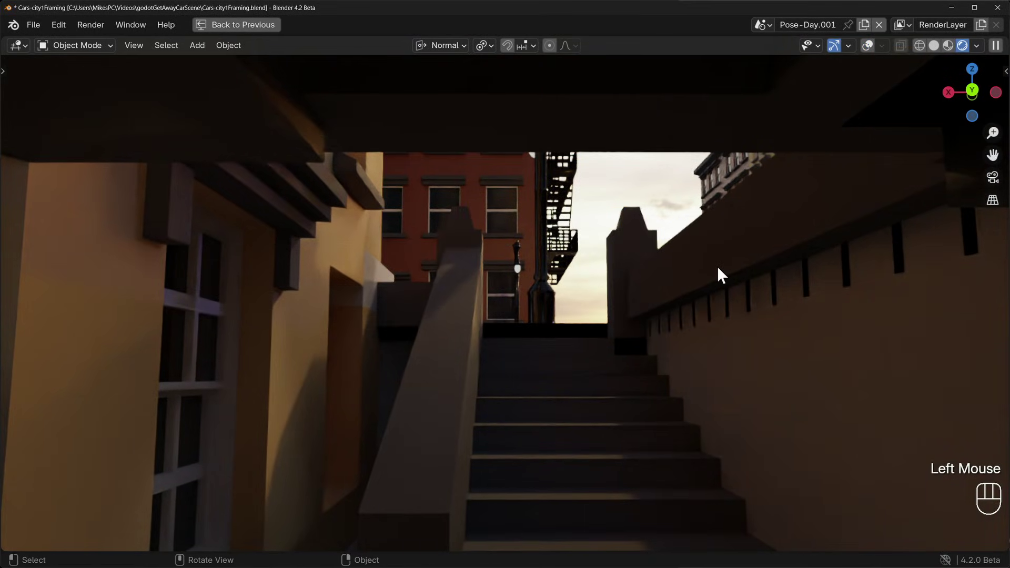
key("shift+grave")
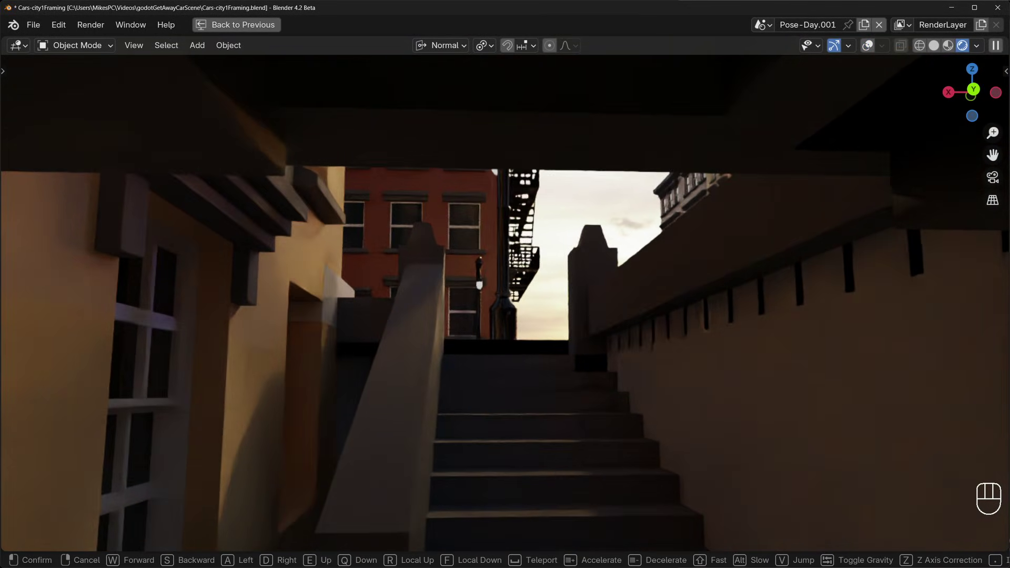
key("Tab")
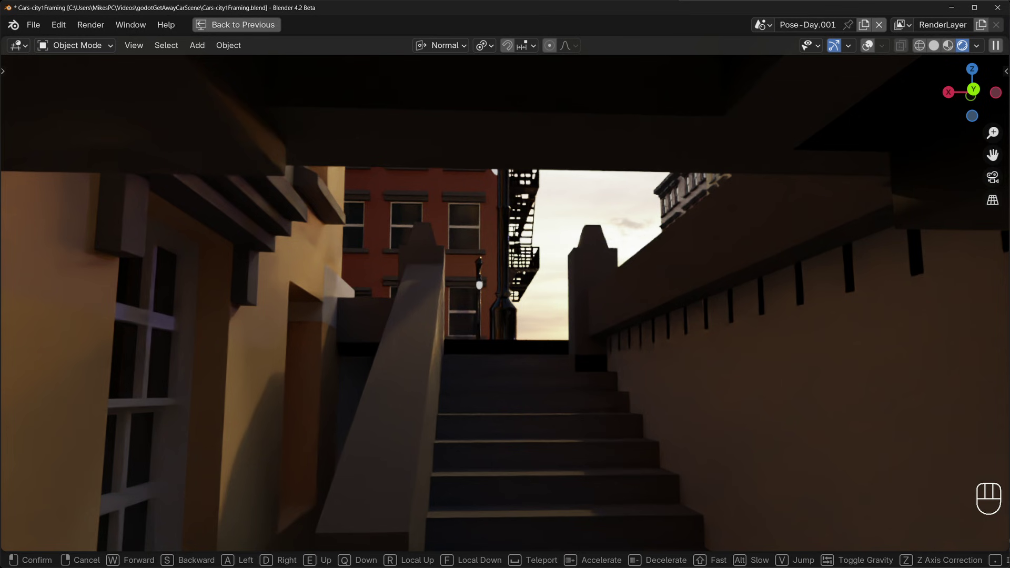
Walk up the stairs into the street and step back to look up at the blimp.
key("w")
key("w")
scroll(505, 294, "down", 2)
key("w")
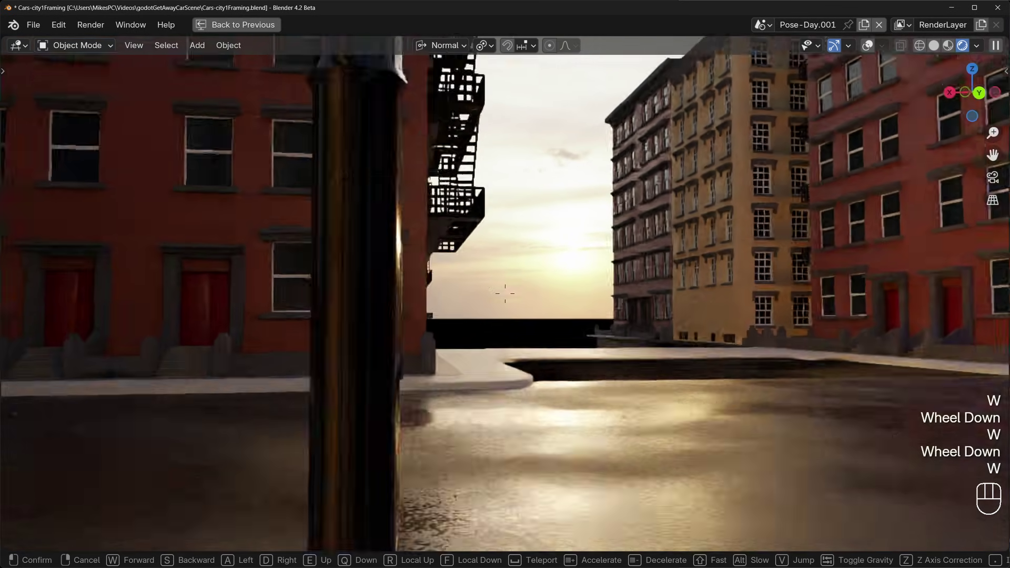
key("w")
key("a")
key("a")
key("a")
key("a")
key("a")
key("a")
key("a")
key("a")
key("a")
key("s")
key("s")
key("s")
key("s")
key("s")
key("s")
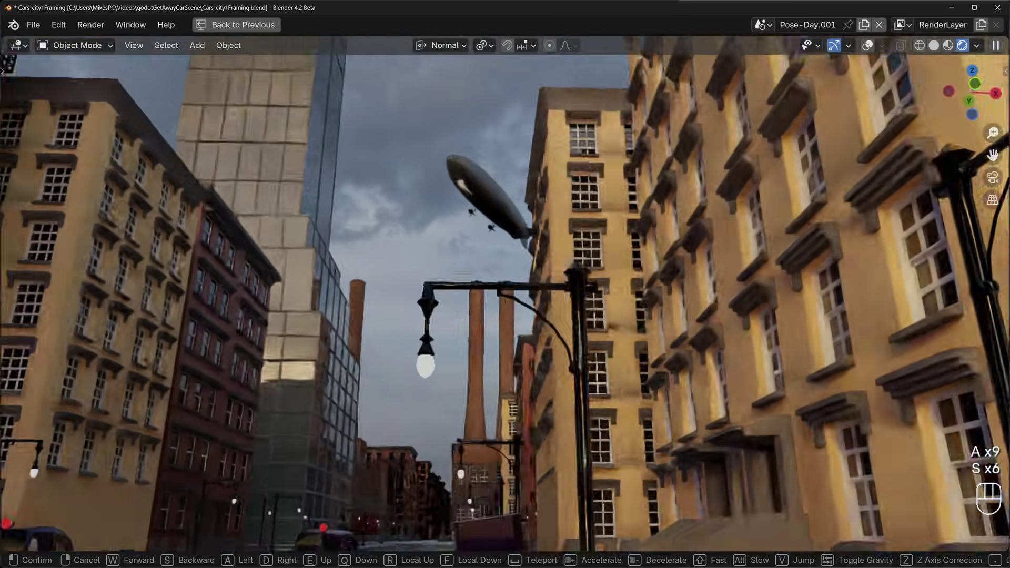
key("s")
key("s")
key("s")
key("s")
key("s")
key("s")
key("s")
key("s")
key("s")
key("s")
key("s")
key("s")
key("s")
key("s")
key("s")
Walk down the street past the vintage cars, sidestepping, then cancel back to the stairway.
key("a")
key("a")
key("w")
key("w")
key("w")
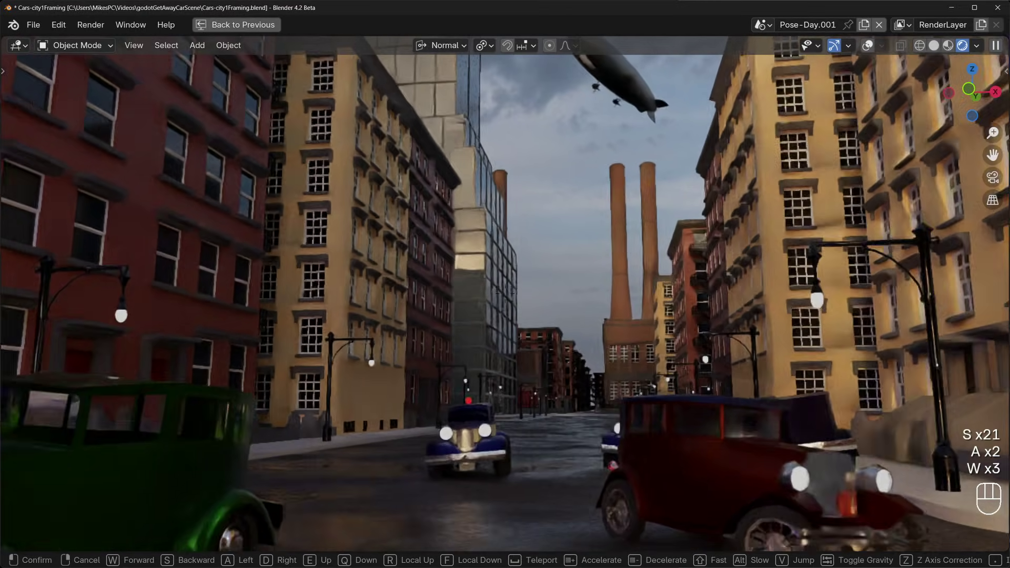
key("w")
key("w")
key("w")
key("w")
key("w")
key("w")
key("w")
key("w")
key("w")
key("w")
key("w")
key("w")
key("w")
key("w")
key("w")
key("w")
key("w")
key("w")
key("w")
key("w")
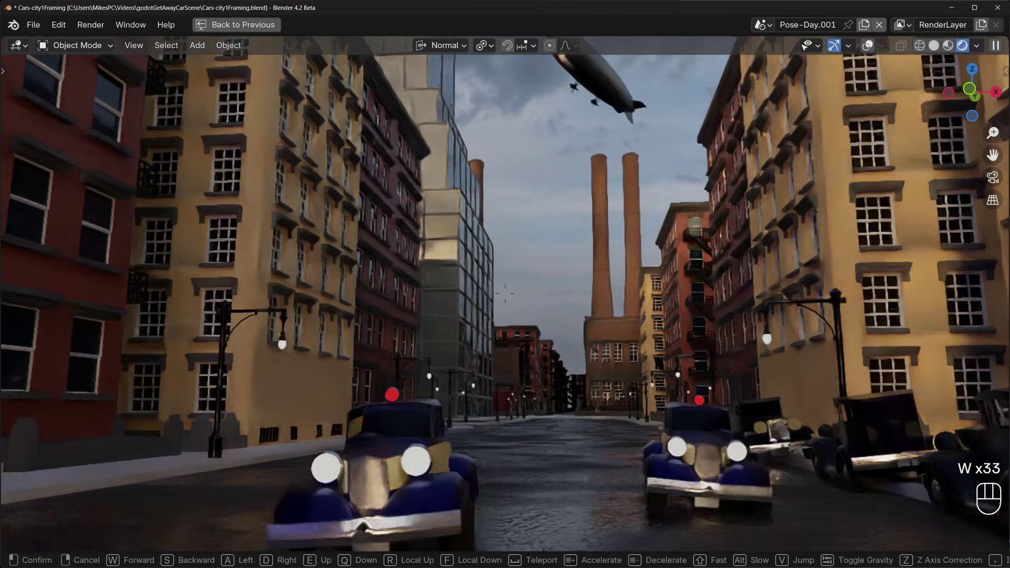
key("w")
key("w")
key("w")
key("w")
key("w")
key("w")
key("w")
key("w")
key("w")
key("w")
key("w")
key("w")
key("w")
key("w")
key("w")
key("w")
key("w")
key("w")
key("w")
key("w")
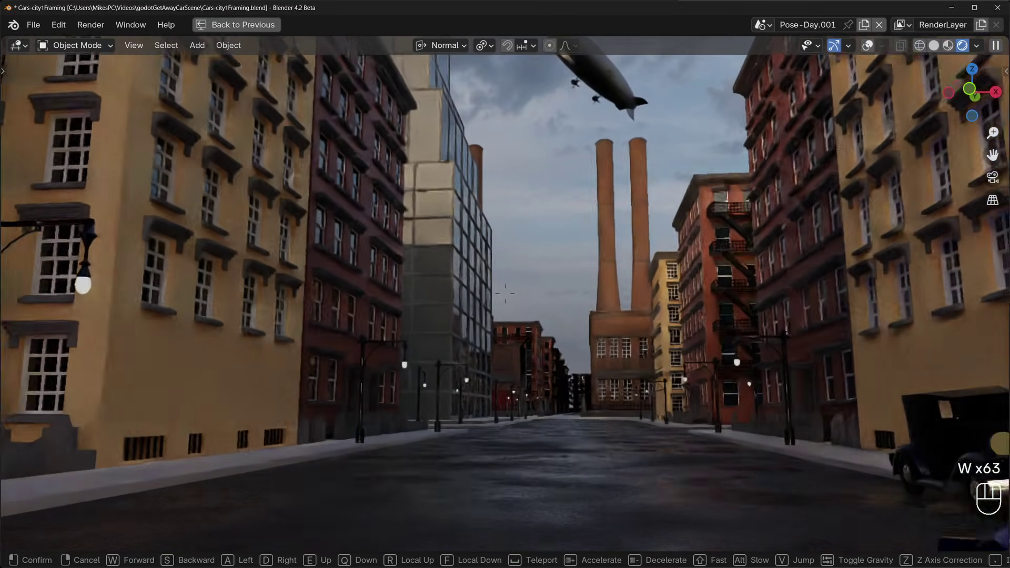
key("w")
key("w")
key("w")
key("w")
key("w")
key("w")
key("w")
key("w")
key("a")
key("a")
key("a")
key("a")
key("a")
key("a")
key("a")
key("a")
key("a")
key("a")
key("a")
key("a")
key("a")
key("a")
key("w")
key("w")
key("w")
key("w")
key("w")
key("w")
key("a")
key("d")
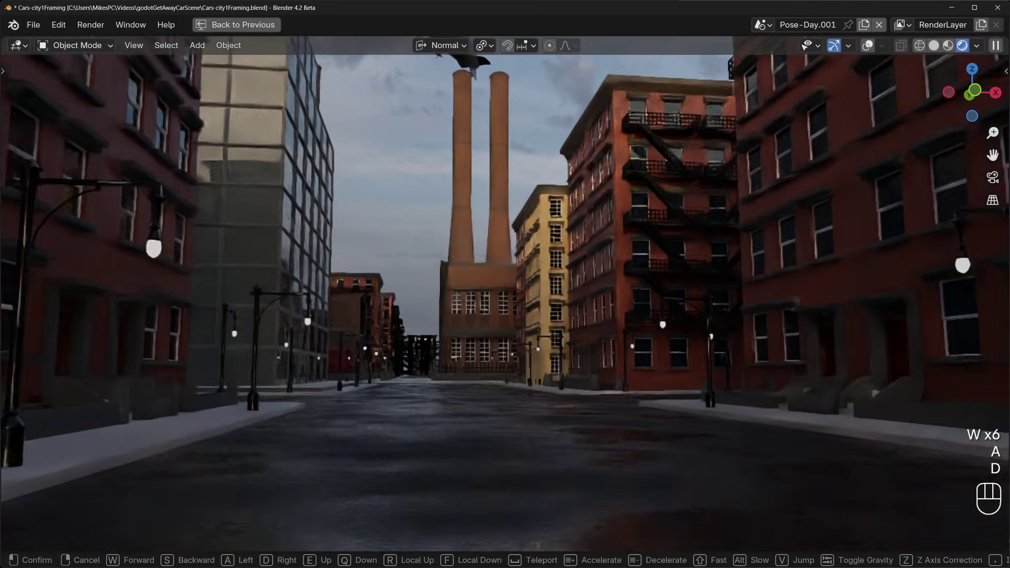
key("d")
key("d")
key("d")
key("d")
key("d")
key("d")
key("d")
key("d")
key("d")
key("d")
key("d")
key("d")
key("d")
key("d")
key("d")
key("d")
key("d")
key("d")
key("d")
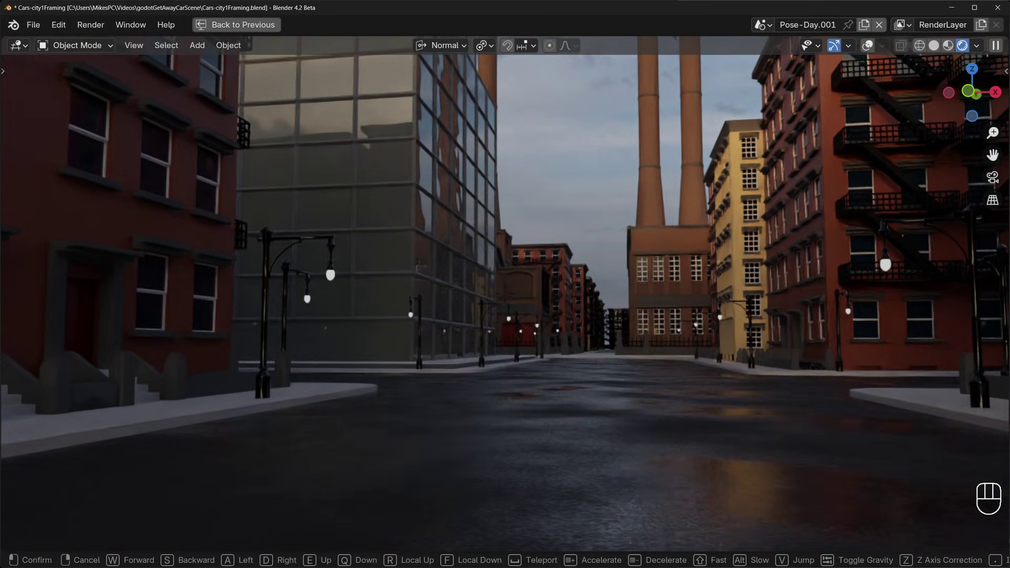
right_click(718, 269)
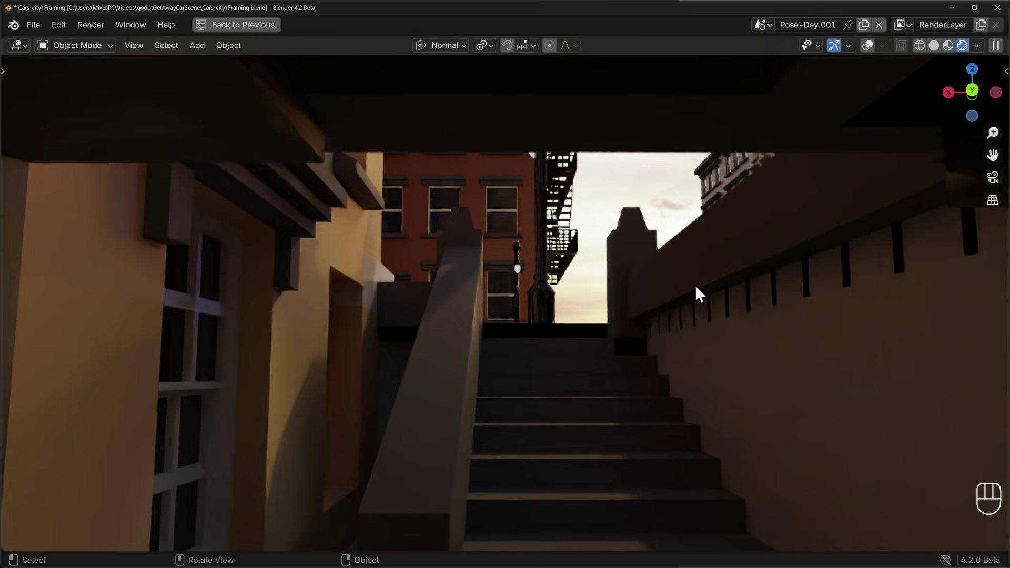
Walk again among the cars, step back to frame them, and switch to camera view.
key("shift")
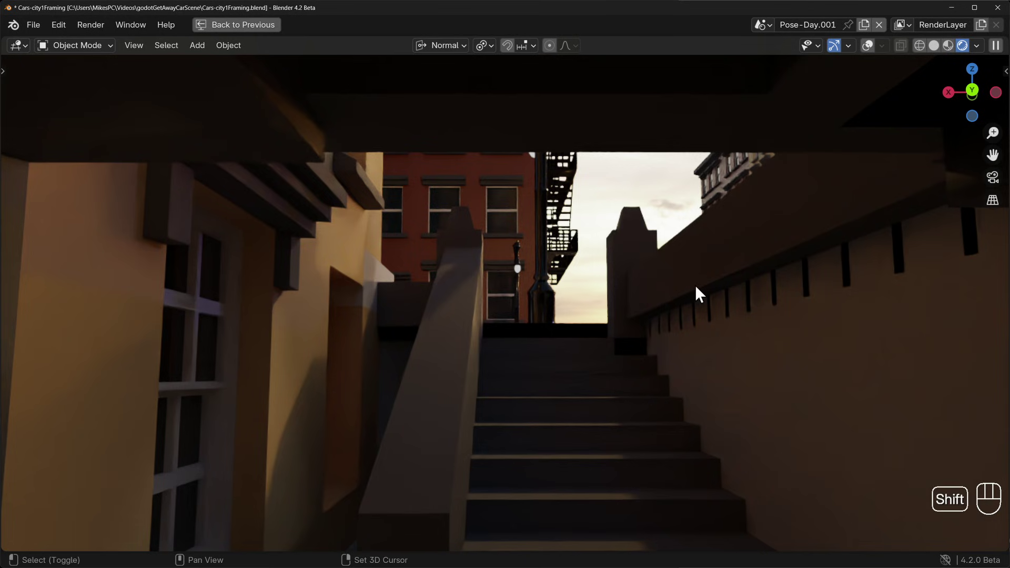
key("shift+grave")
key("w")
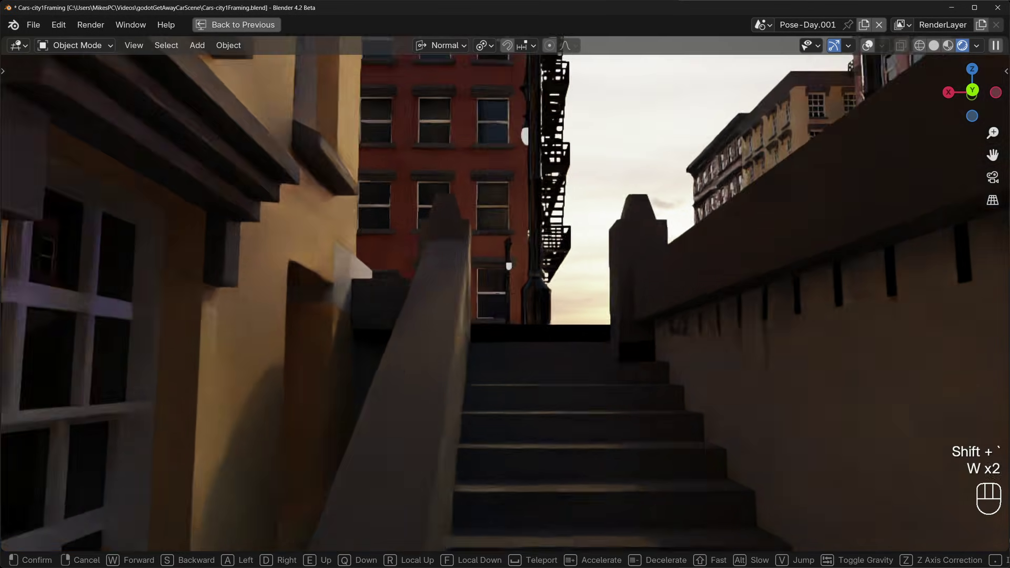
key("a")
key("a")
key("s")
key("Tab")
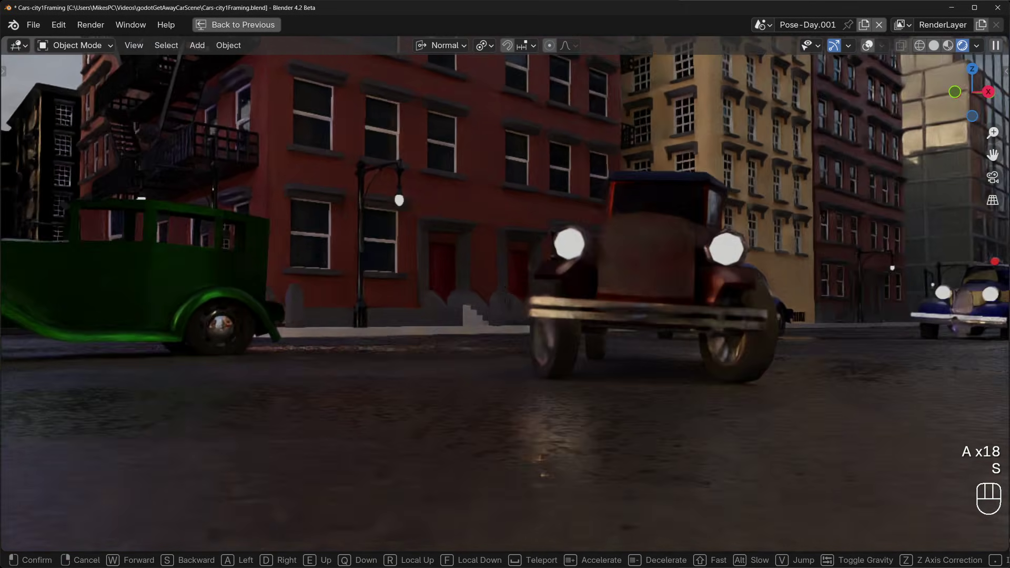
key("s")
key("KP_0")
left_click(696, 285)
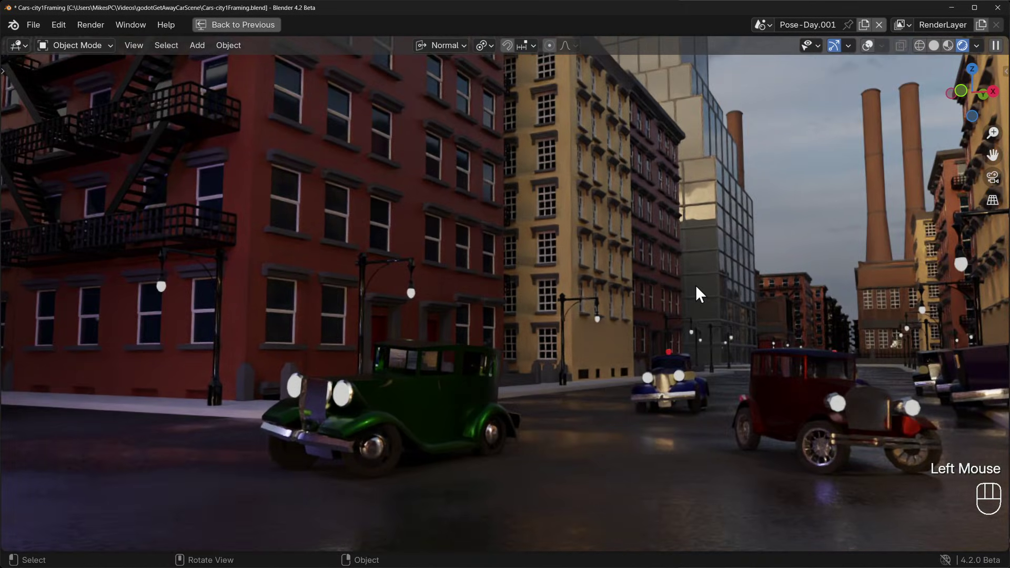
Walk the scene camera forward, tilt it toward the tower and blimp, and save with Ctrl+S.
key("KP_0")
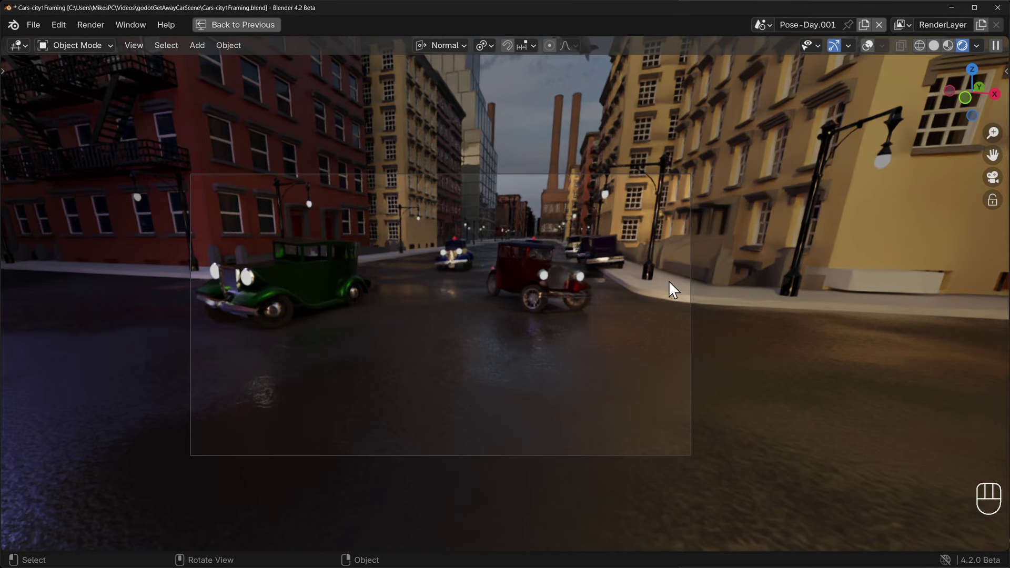
key("shift+grave")
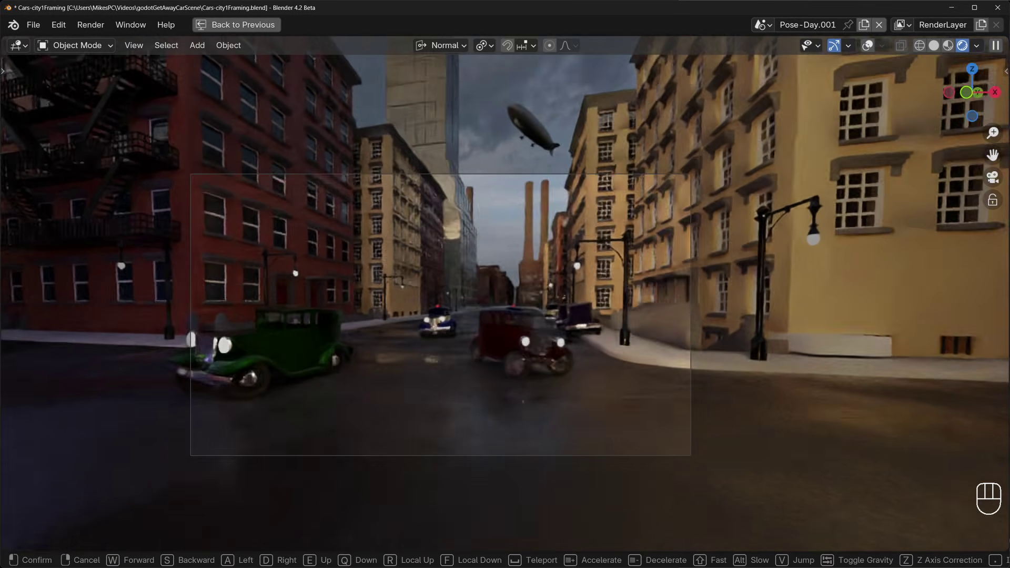
key("w")
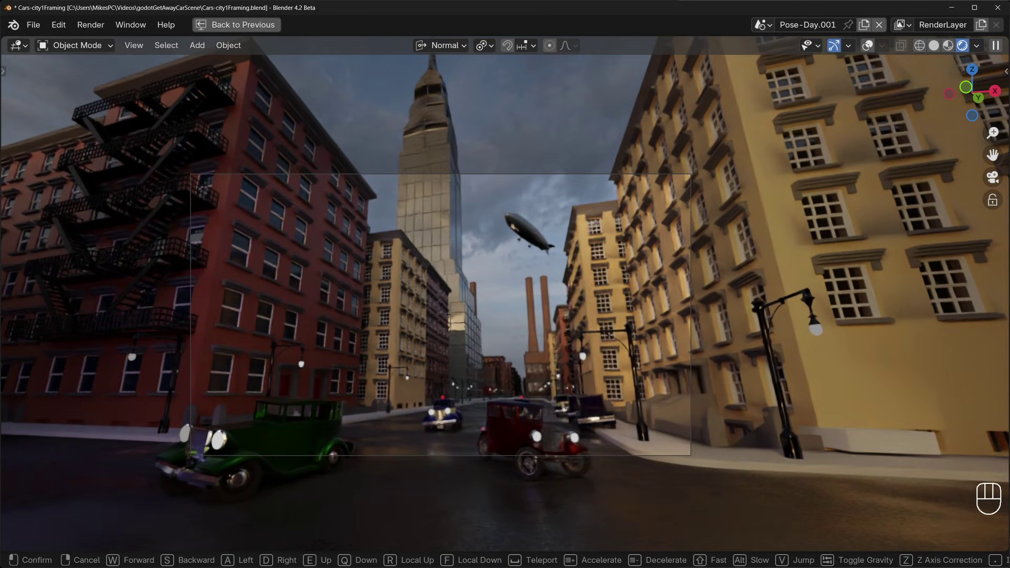
left_click(667, 364)
key("ctrl+s")
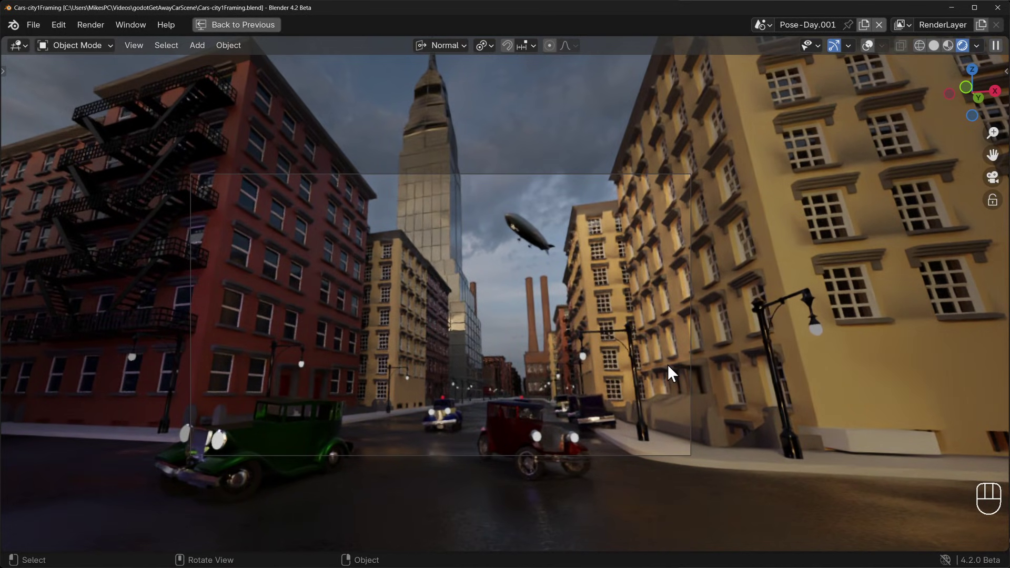